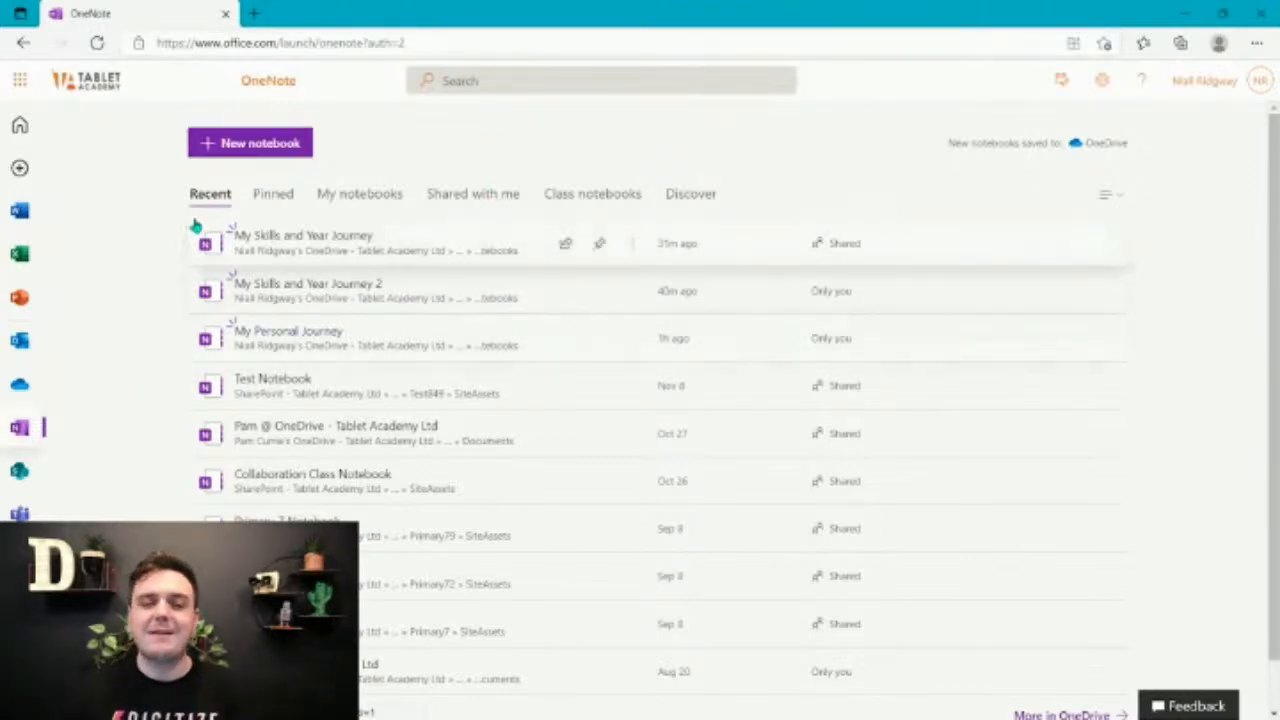
Step: Open the My Skills and Year Journey notebook and record an audio clip beneath the photo on the Addition page
{"action": "left_click", "coordinate": [362, 237]}
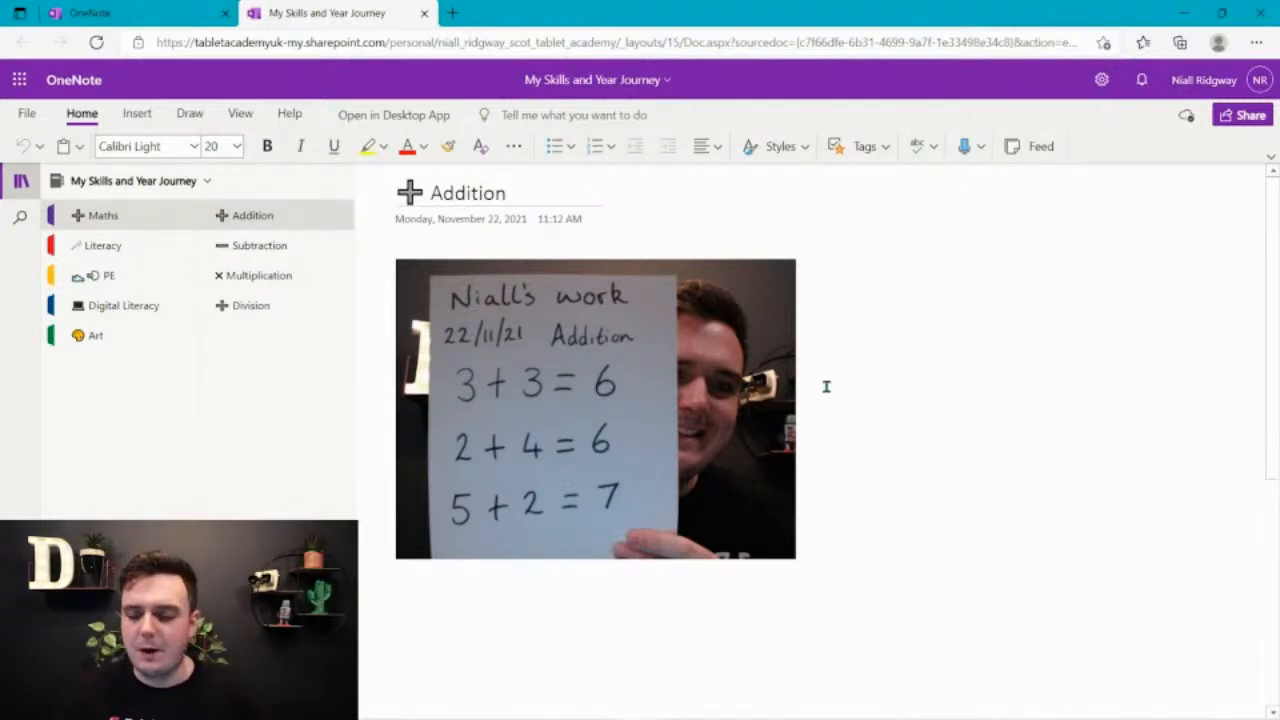
{"action": "left_click", "coordinate": [146, 120]}
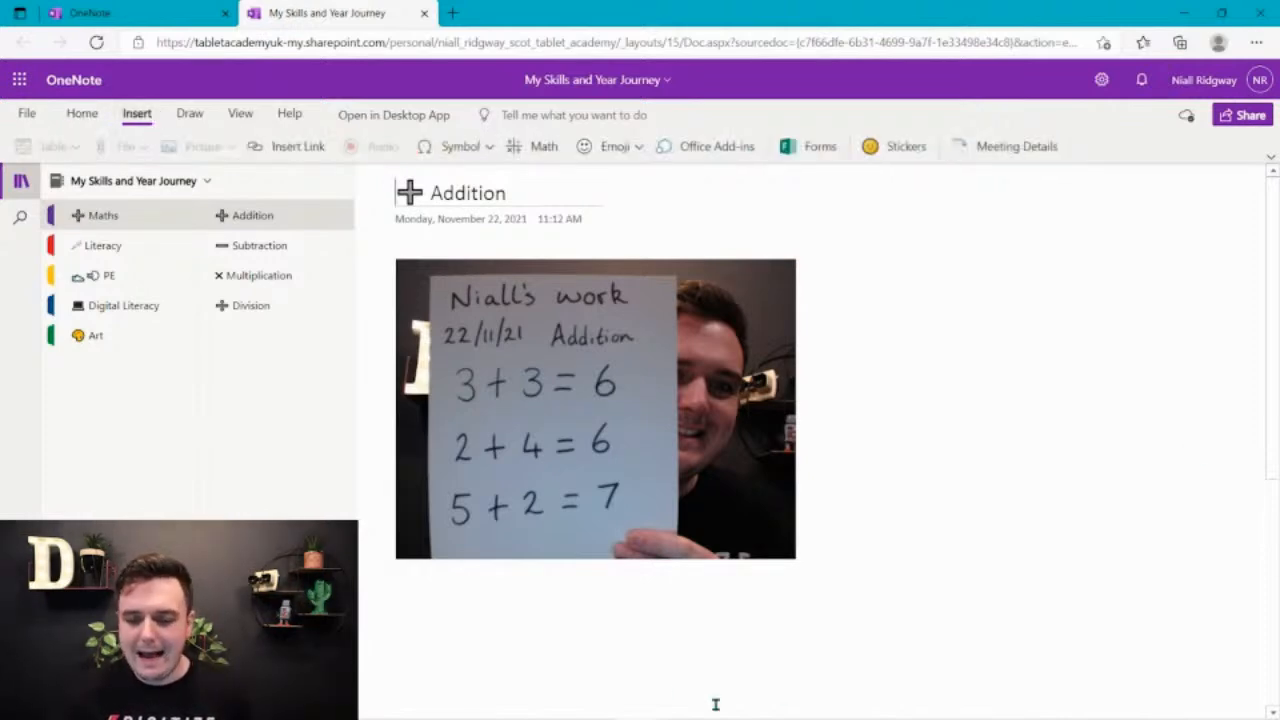
{"action": "left_click", "coordinate": [466, 617]}
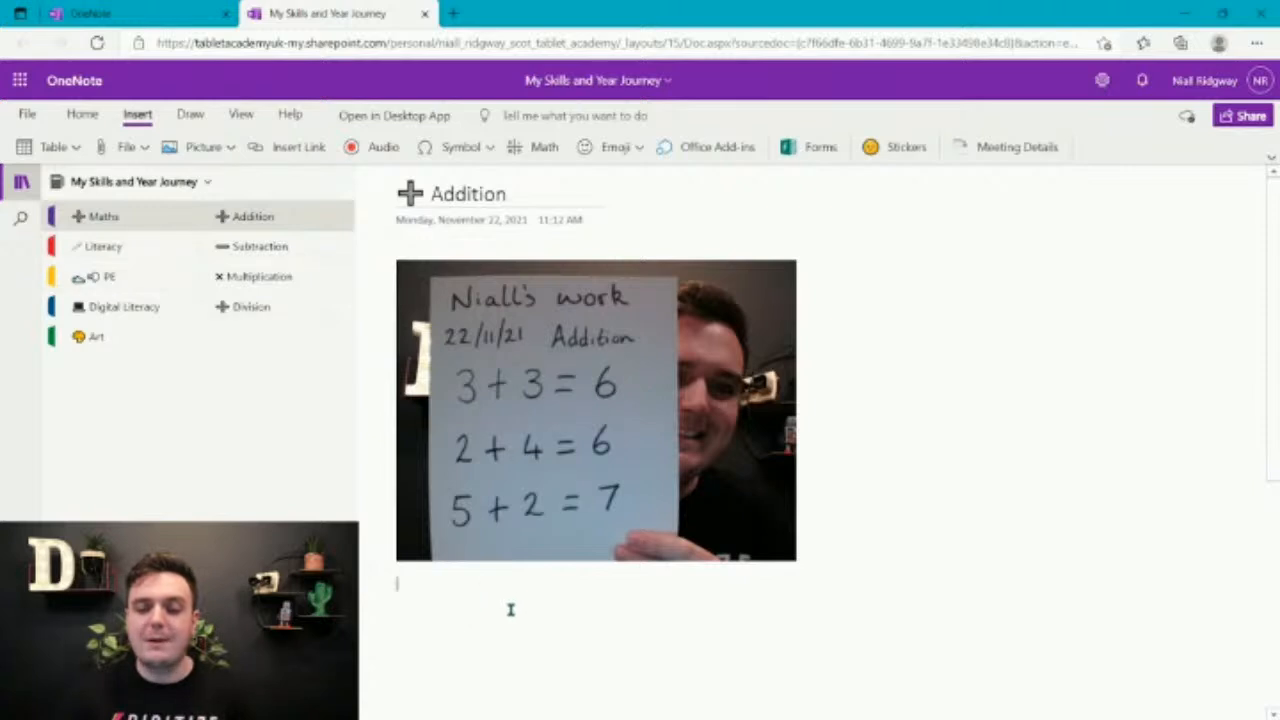
{"action": "left_click", "coordinate": [374, 148]}
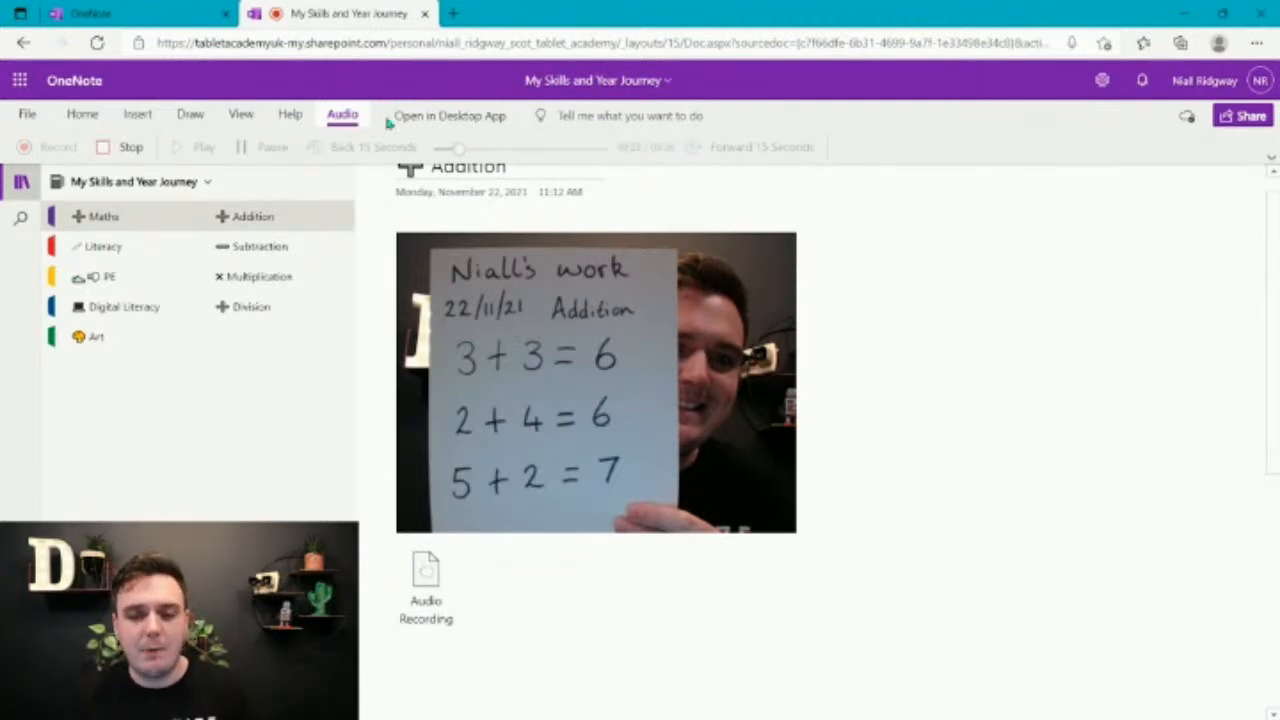
{"action": "left_click", "coordinate": [120, 148]}
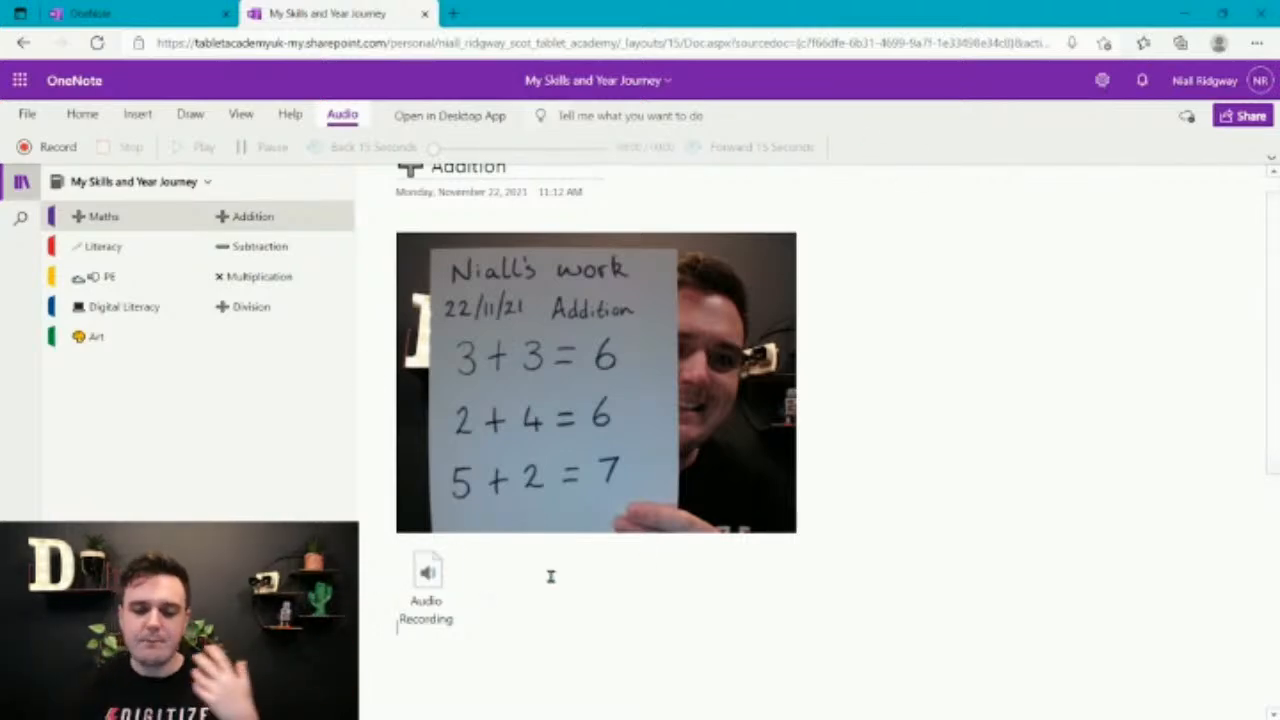
Step: Play back the audio recording under the photo, trying pause and the 15-second back and forward skips
{"action": "left_click", "coordinate": [432, 582]}
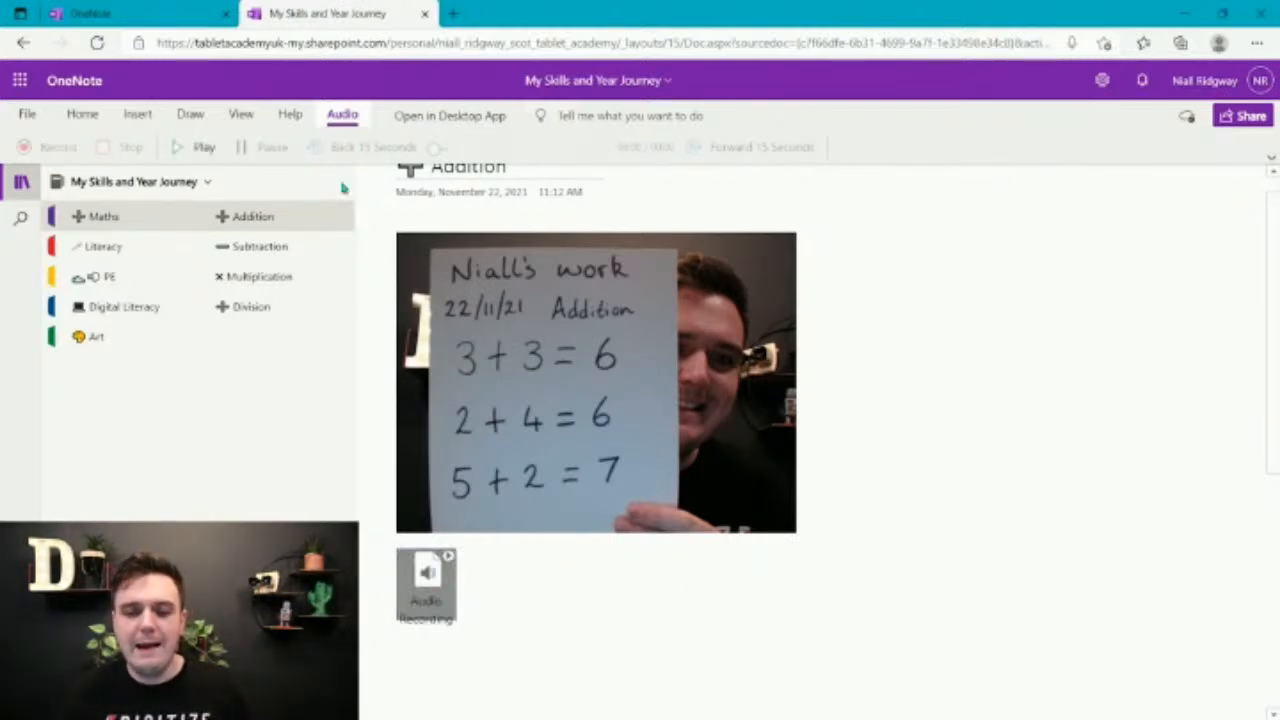
{"action": "left_click", "coordinate": [201, 148]}
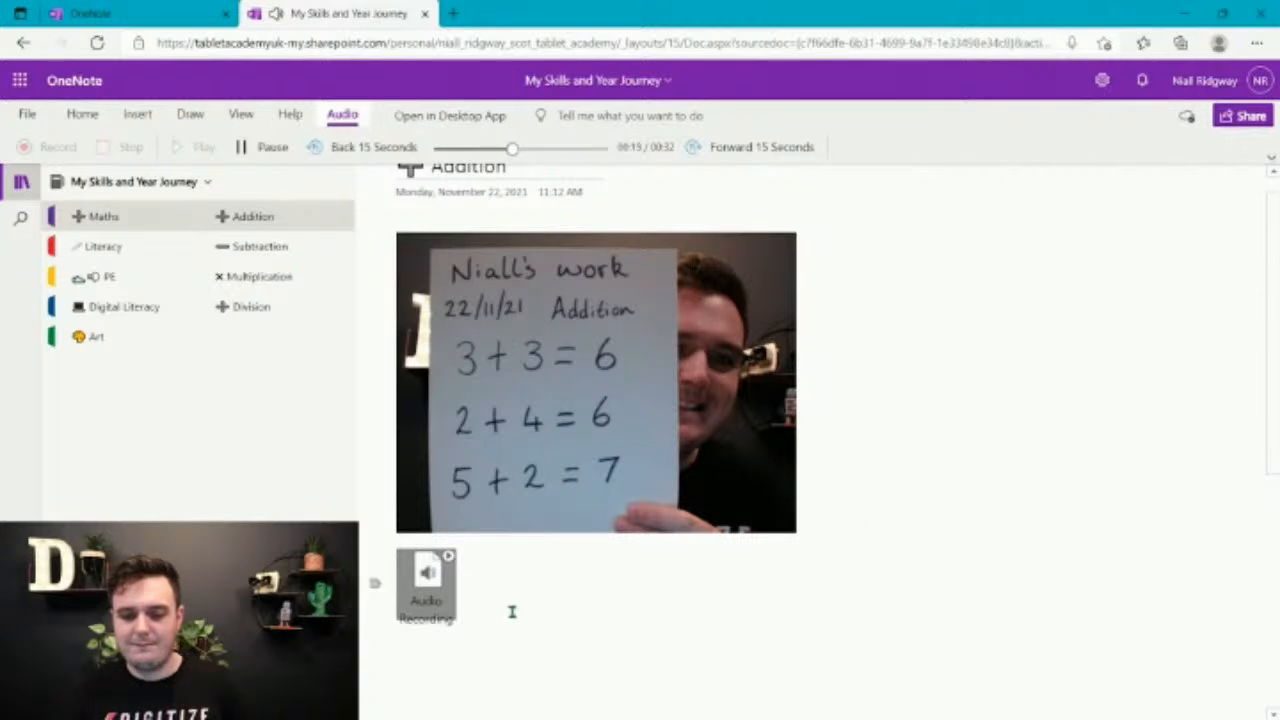
{"action": "left_click", "coordinate": [280, 150]}
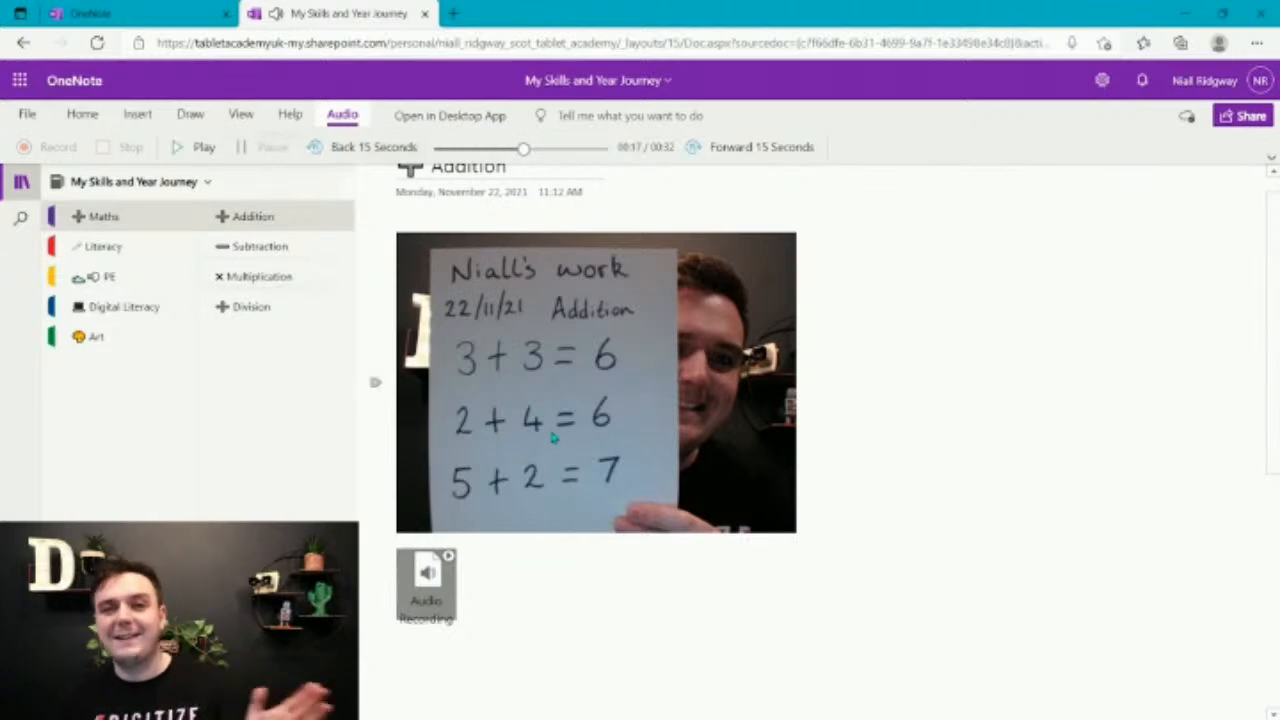
{"action": "left_click", "coordinate": [378, 150]}
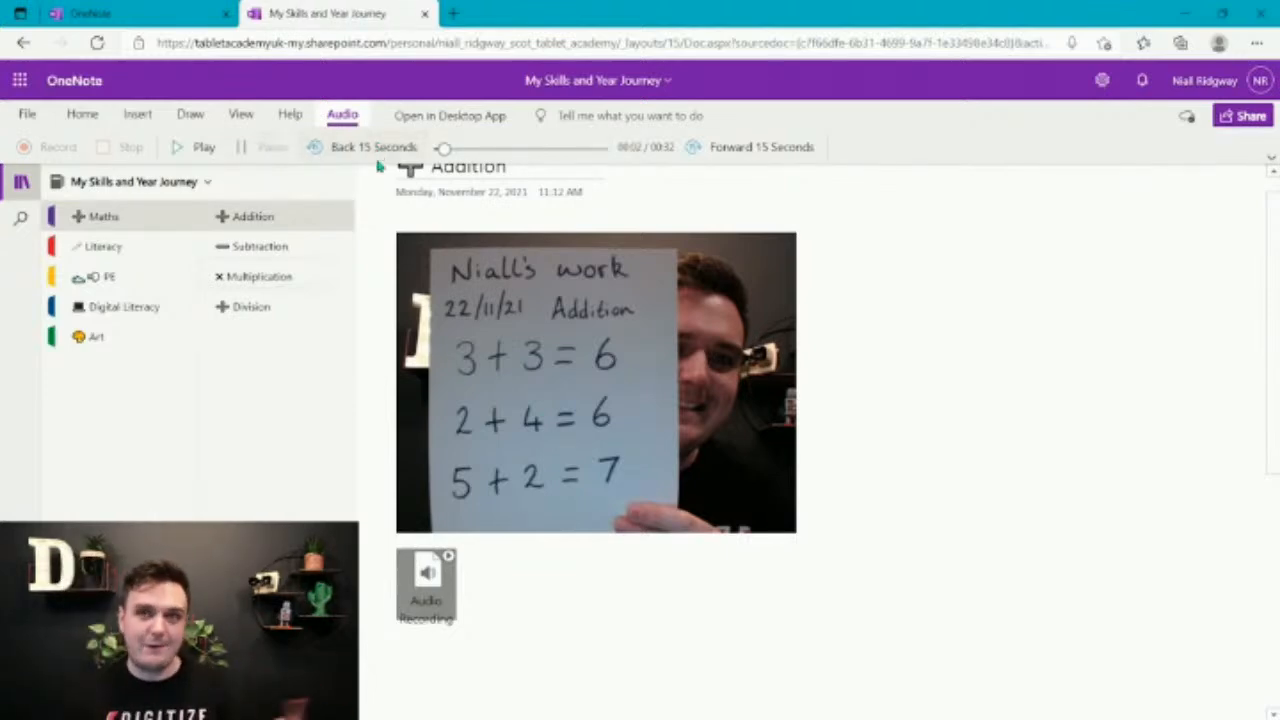
{"action": "left_click", "coordinate": [753, 147]}
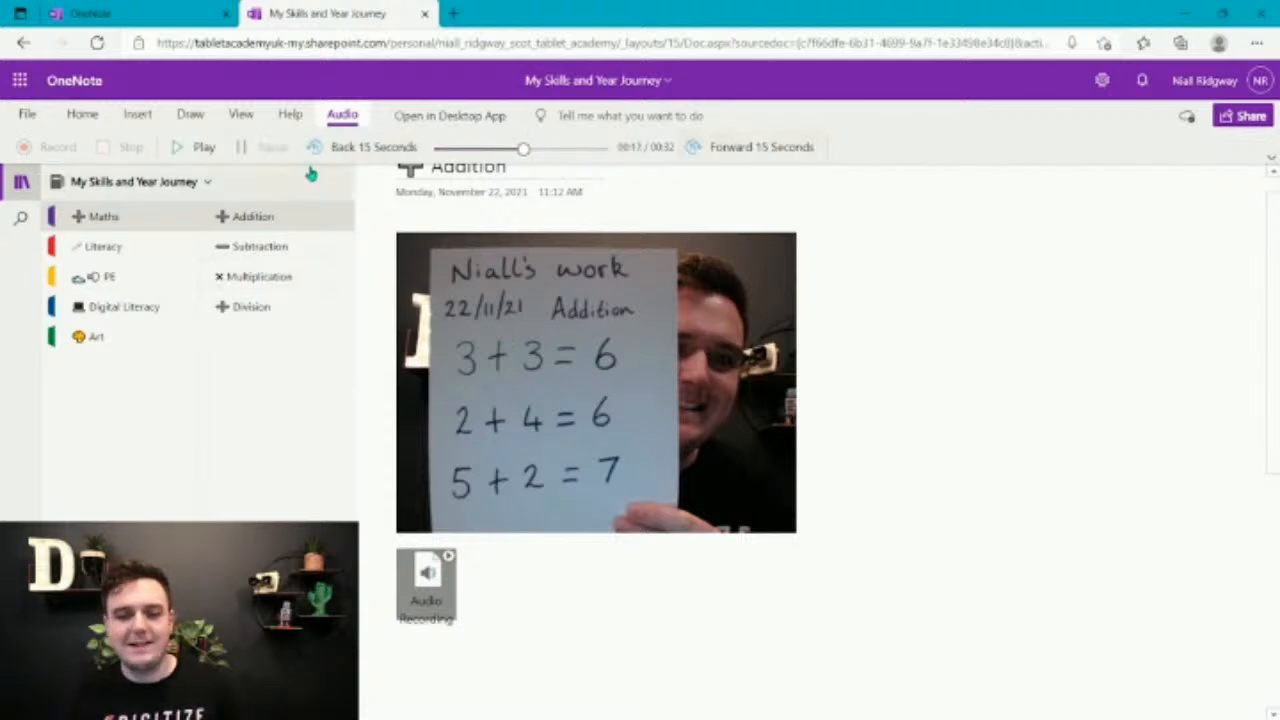
{"action": "left_click", "coordinate": [213, 148]}
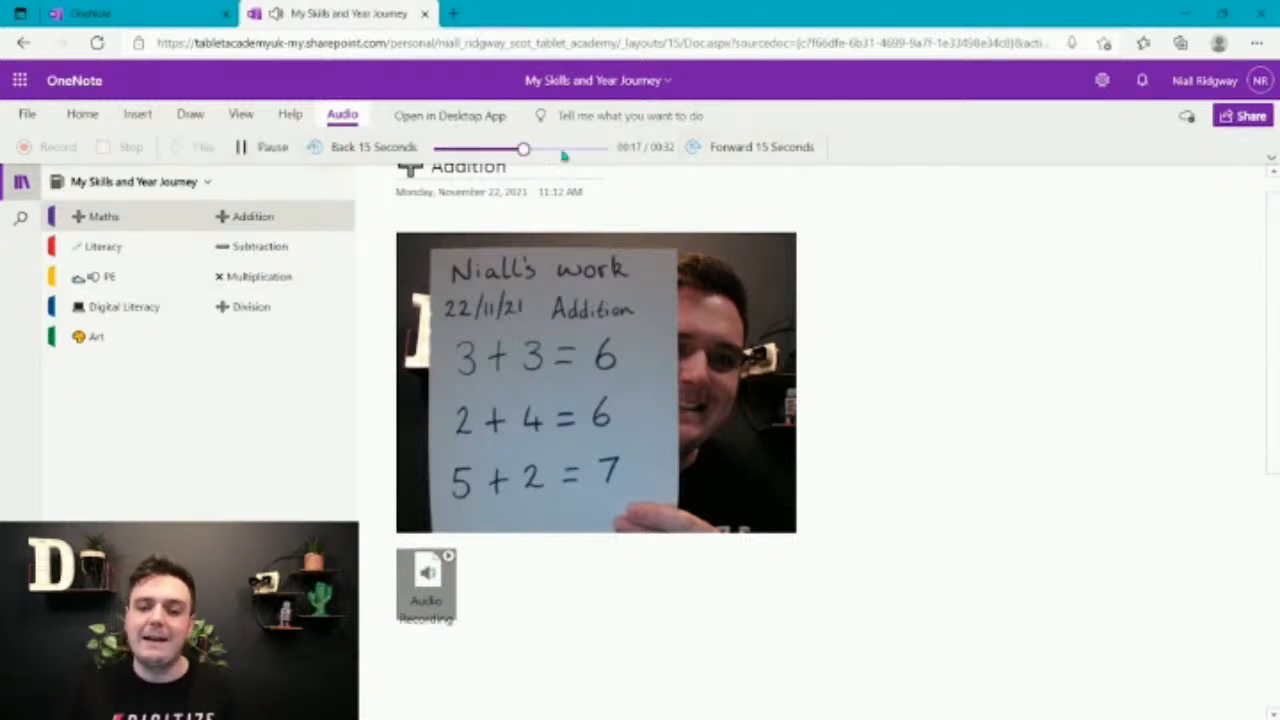
{"action": "left_click", "coordinate": [265, 147]}
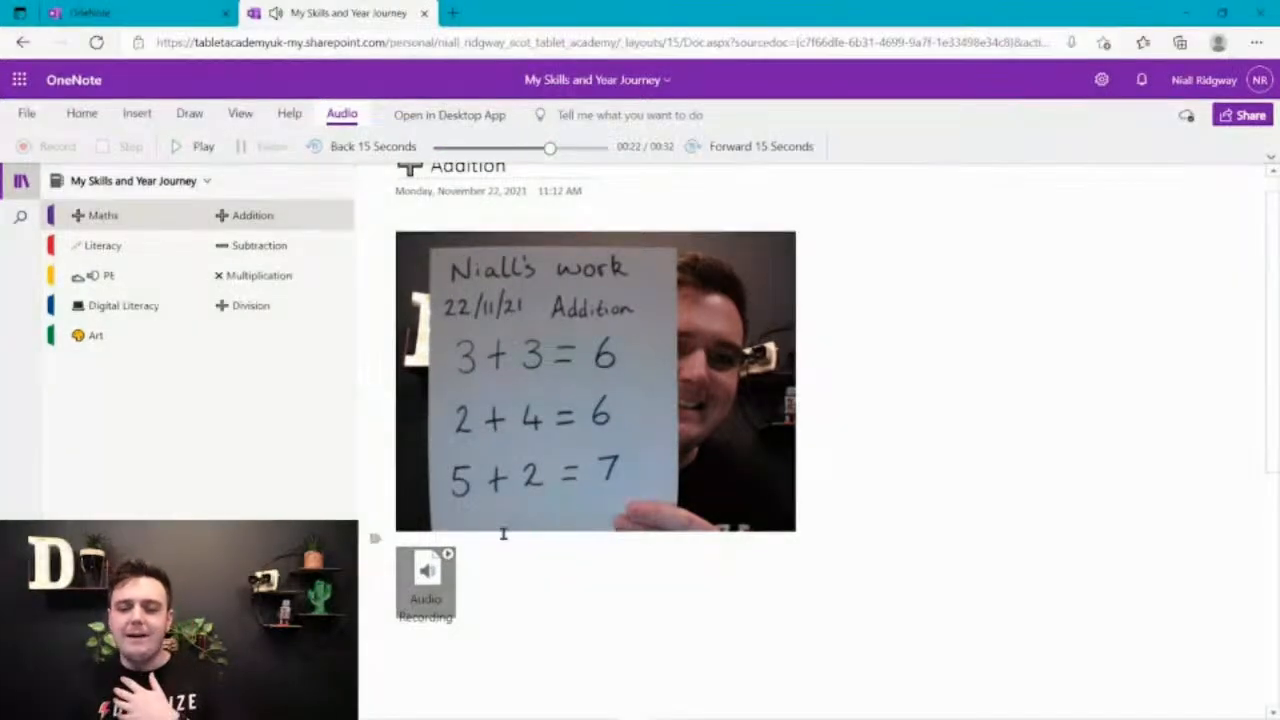
{"action": "right_click", "coordinate": [433, 570]}
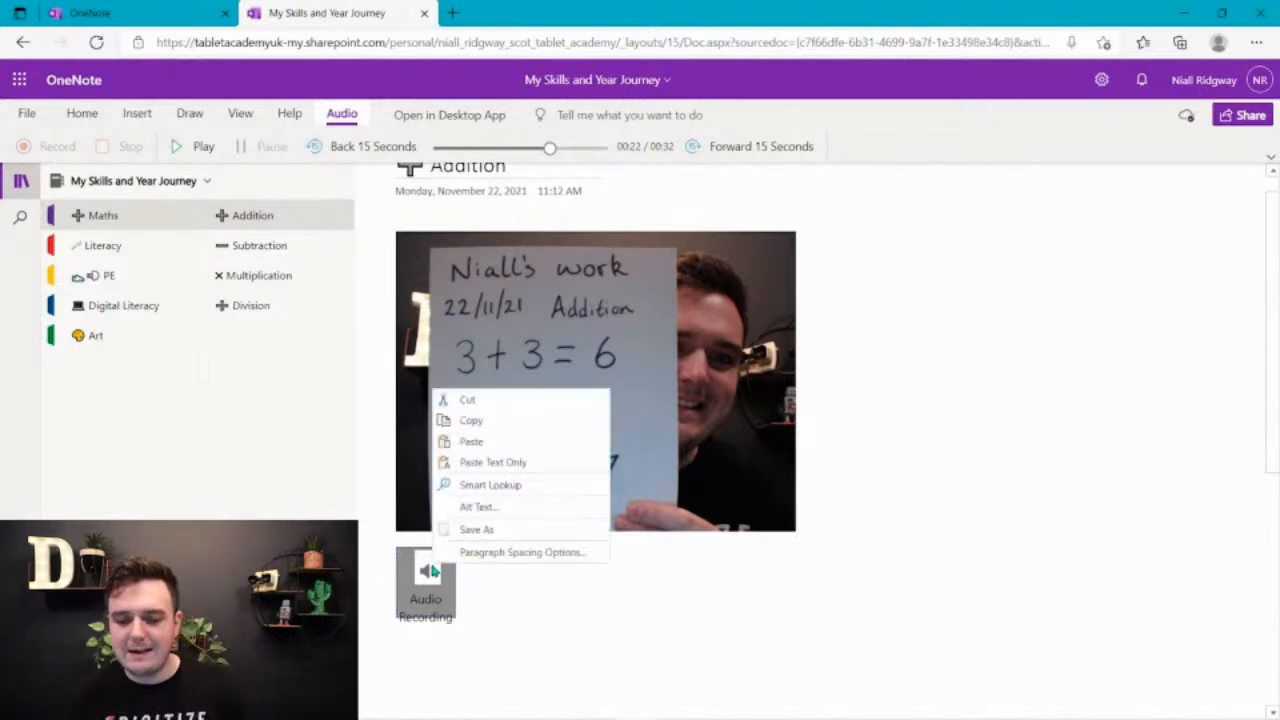
{"action": "left_click", "coordinate": [760, 620]}
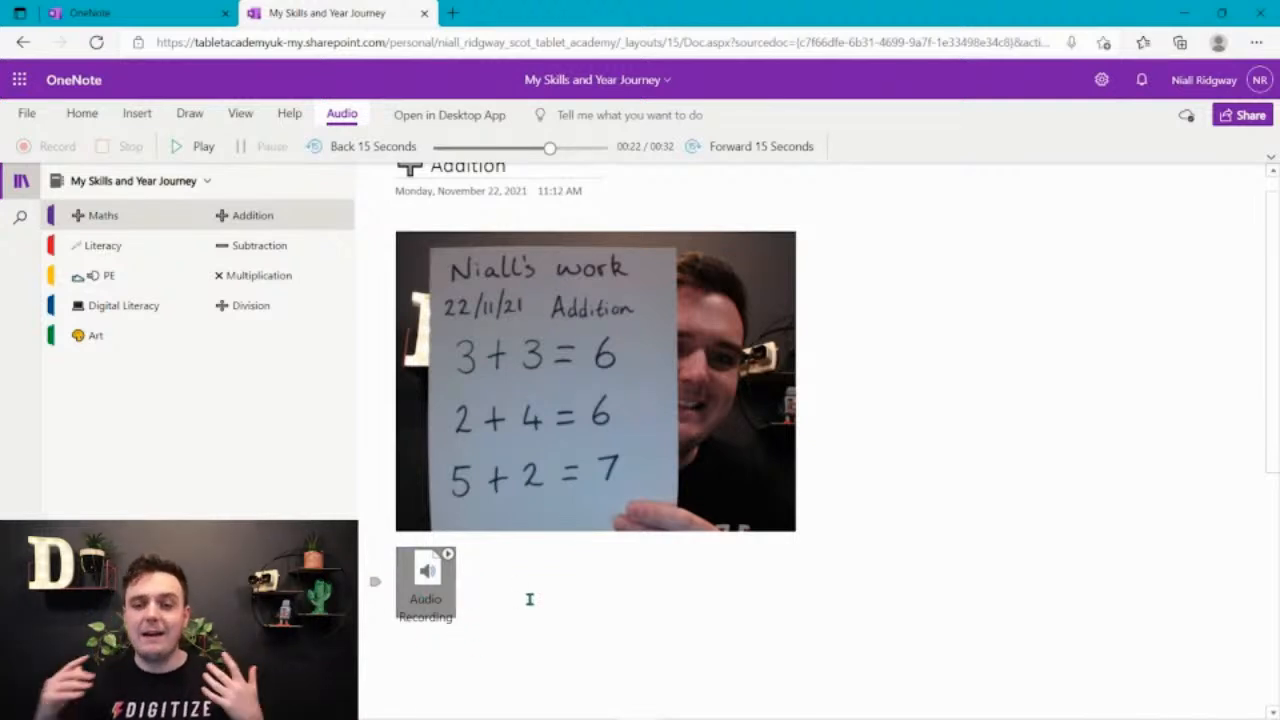
{"action": "scroll", "coordinate": [538, 606], "scroll_direction": "up", "scroll_amount": 1}
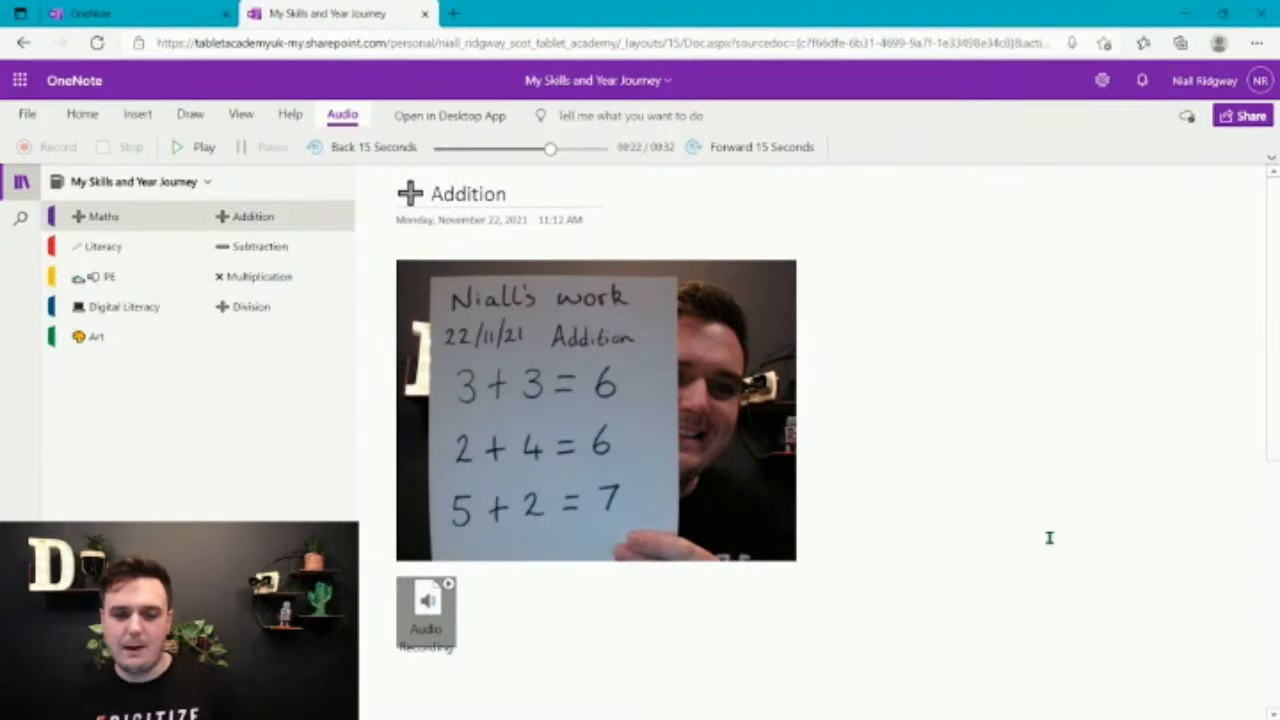
Step: Set the dictation language to English (U.K.) and dictate a text below the audio recording, starting "Today we learned how to add 3 + 3 = 6"
{"action": "left_click", "coordinate": [484, 650]}
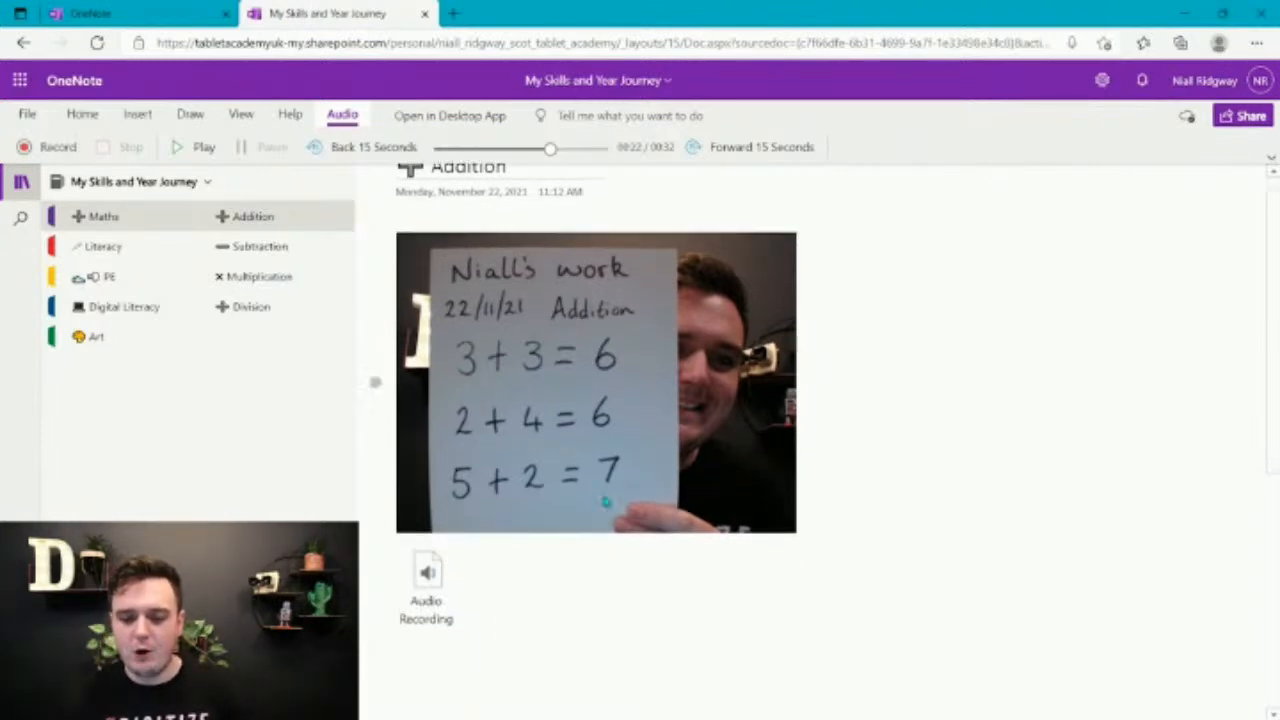
{"action": "key", "text": "Return"}
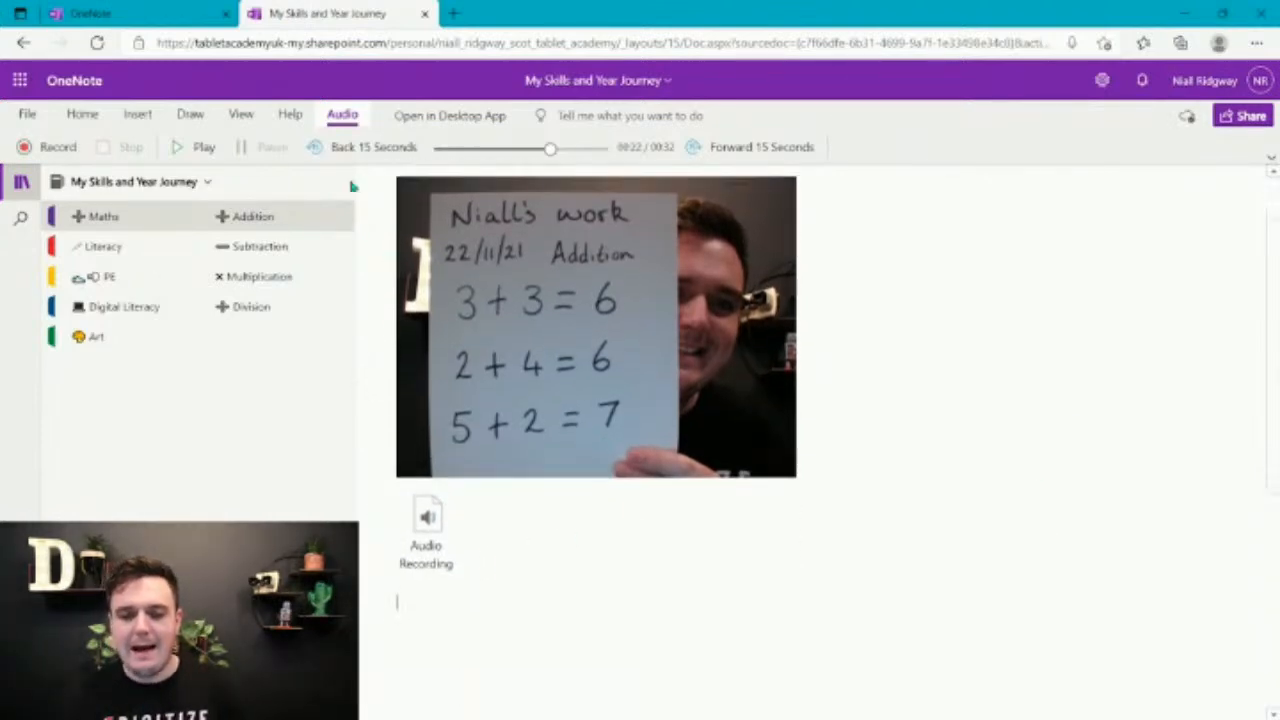
{"action": "left_click", "coordinate": [84, 116]}
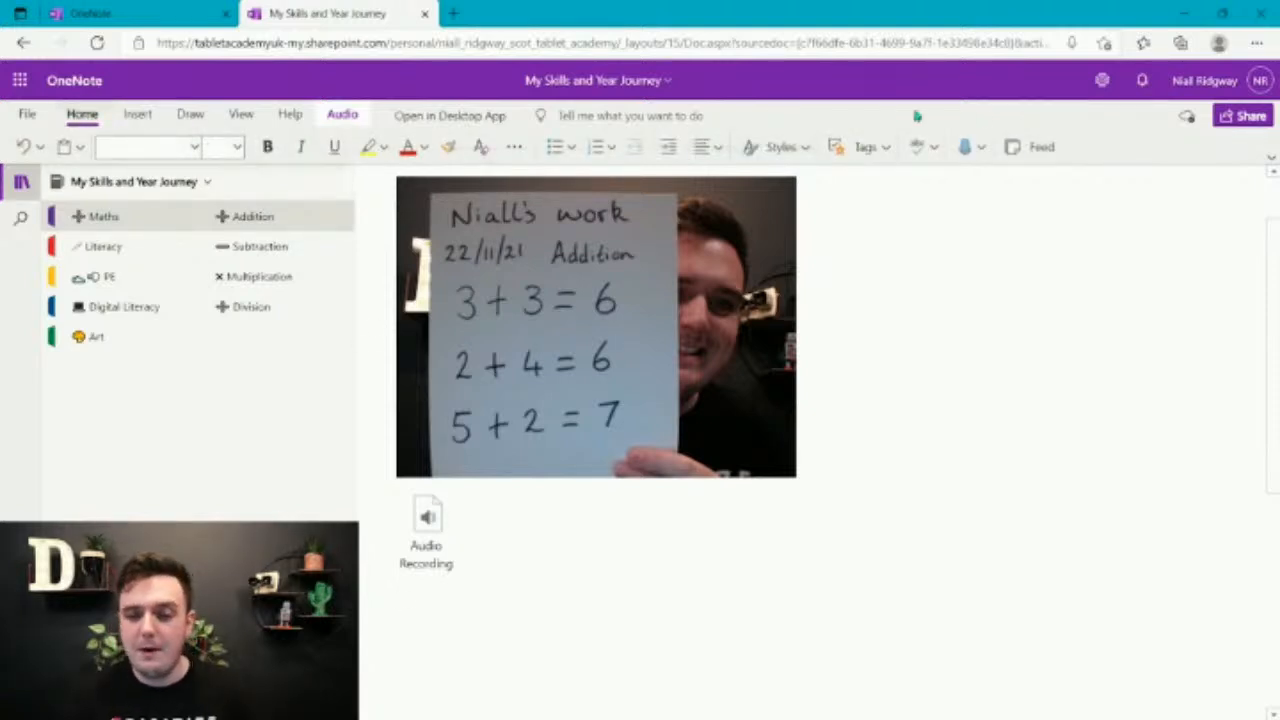
{"action": "left_click", "coordinate": [983, 148]}
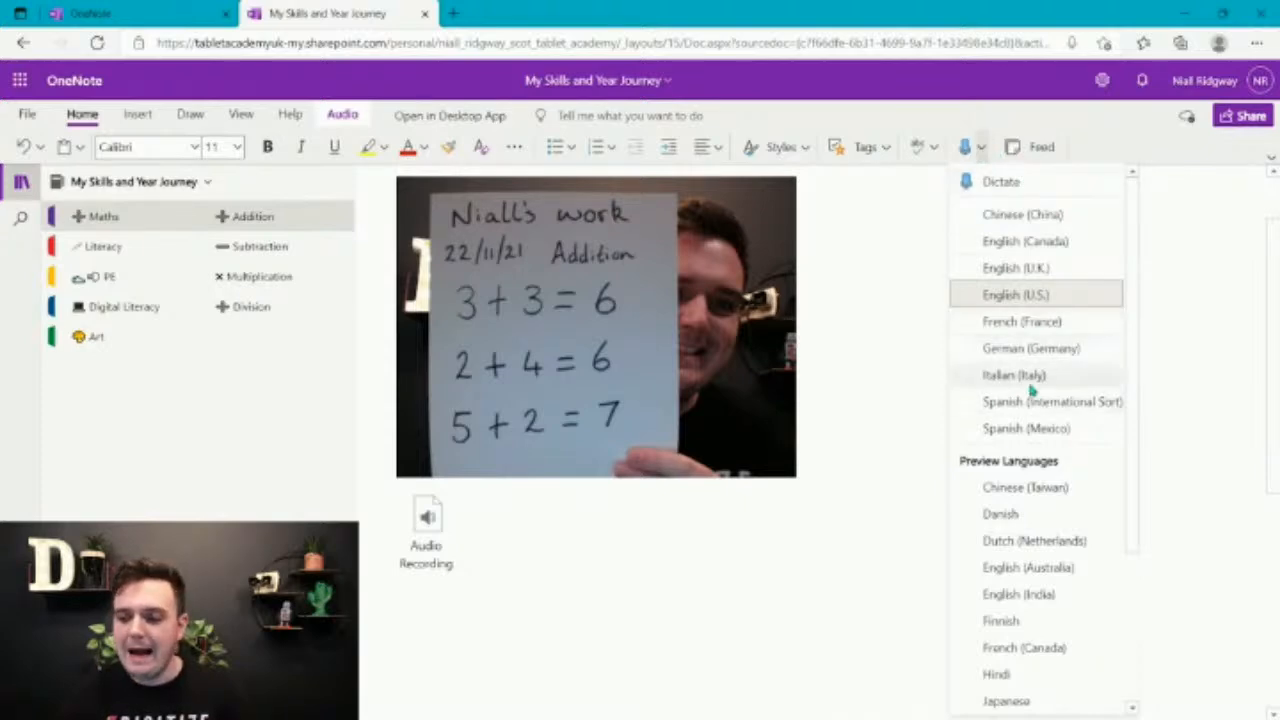
{"action": "scroll", "coordinate": [985, 400], "scroll_direction": "down", "scroll_amount": 2}
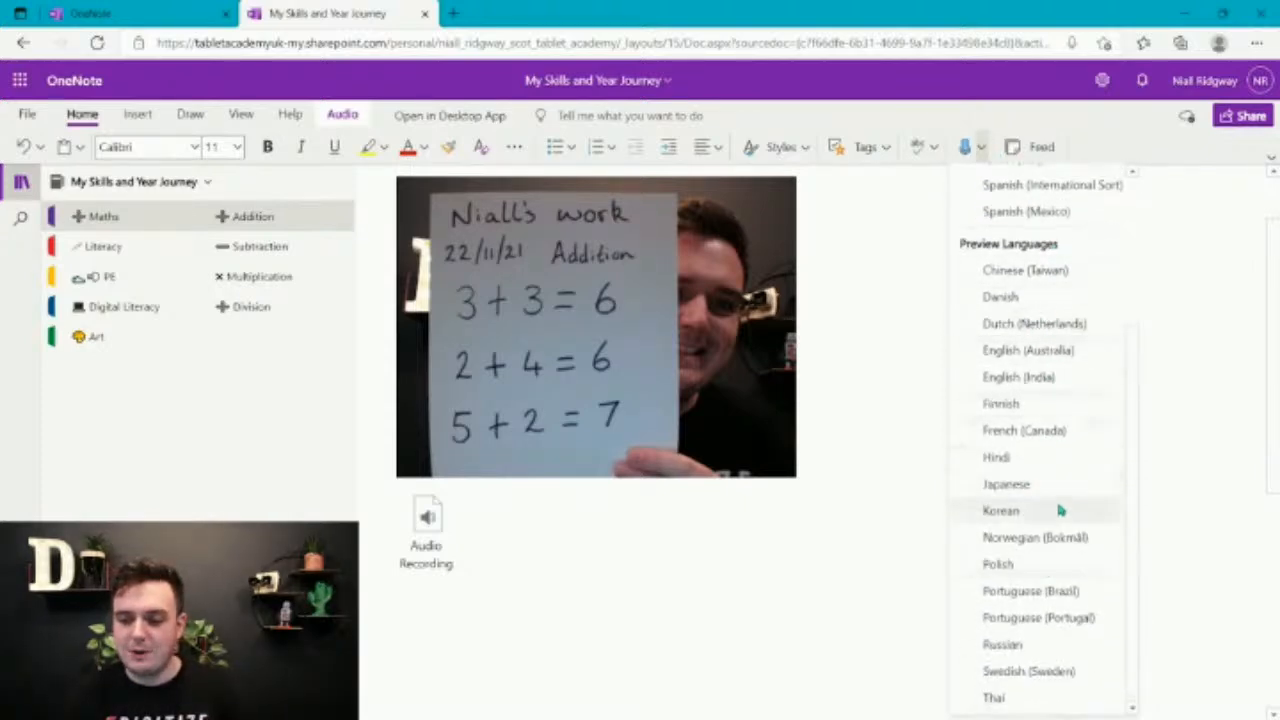
{"action": "scroll", "coordinate": [1055, 496], "scroll_direction": "up", "scroll_amount": 2}
{"action": "left_click", "coordinate": [1043, 269]}
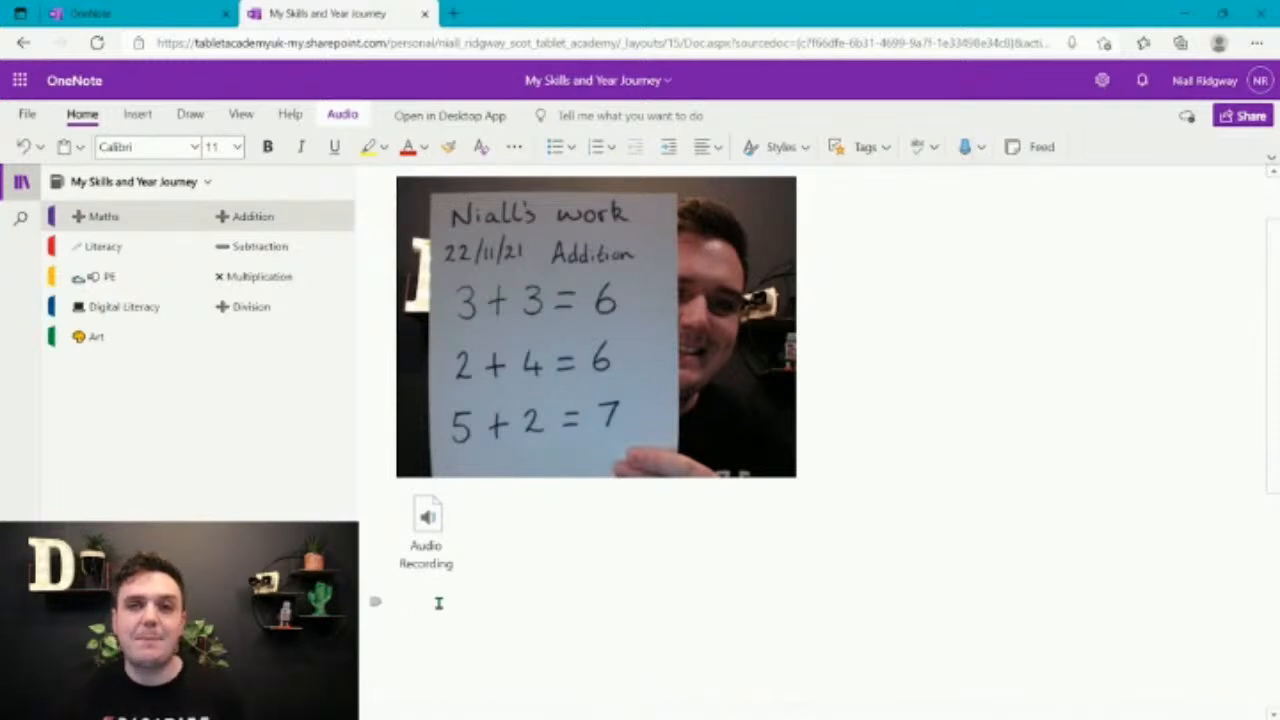
{"action": "left_click", "coordinate": [970, 146]}
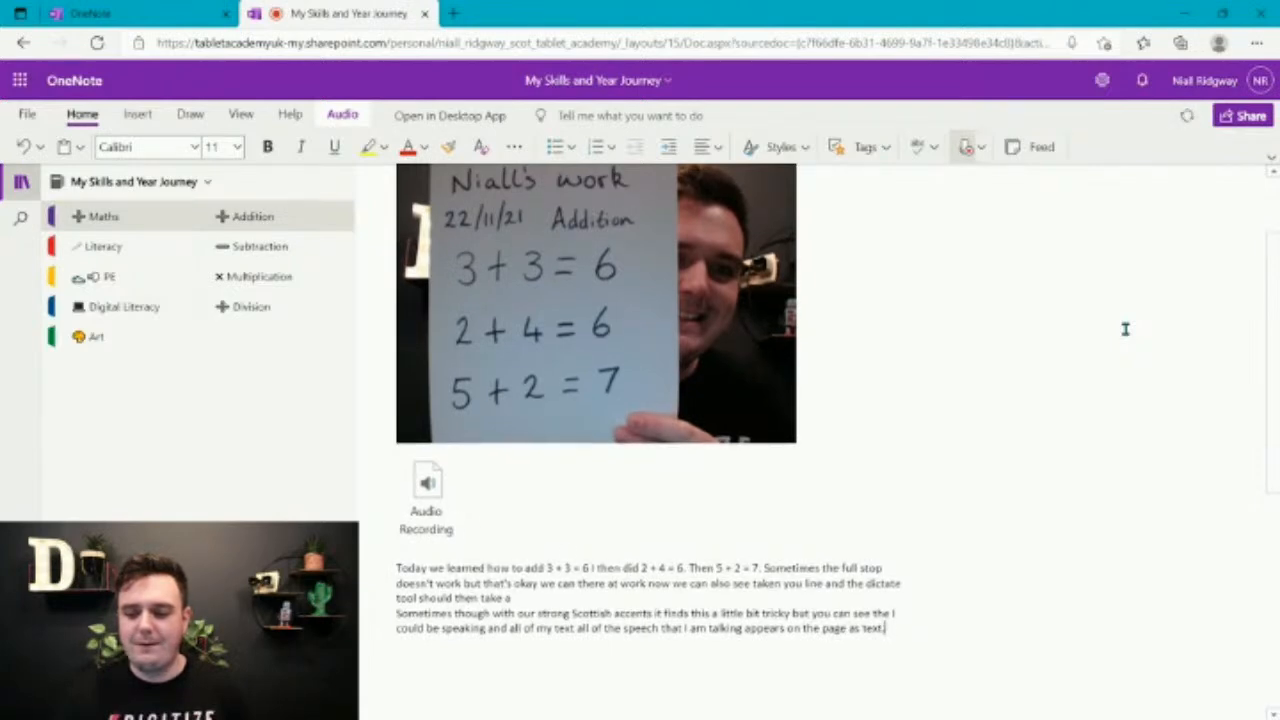
{"action": "left_click", "coordinate": [966, 150]}
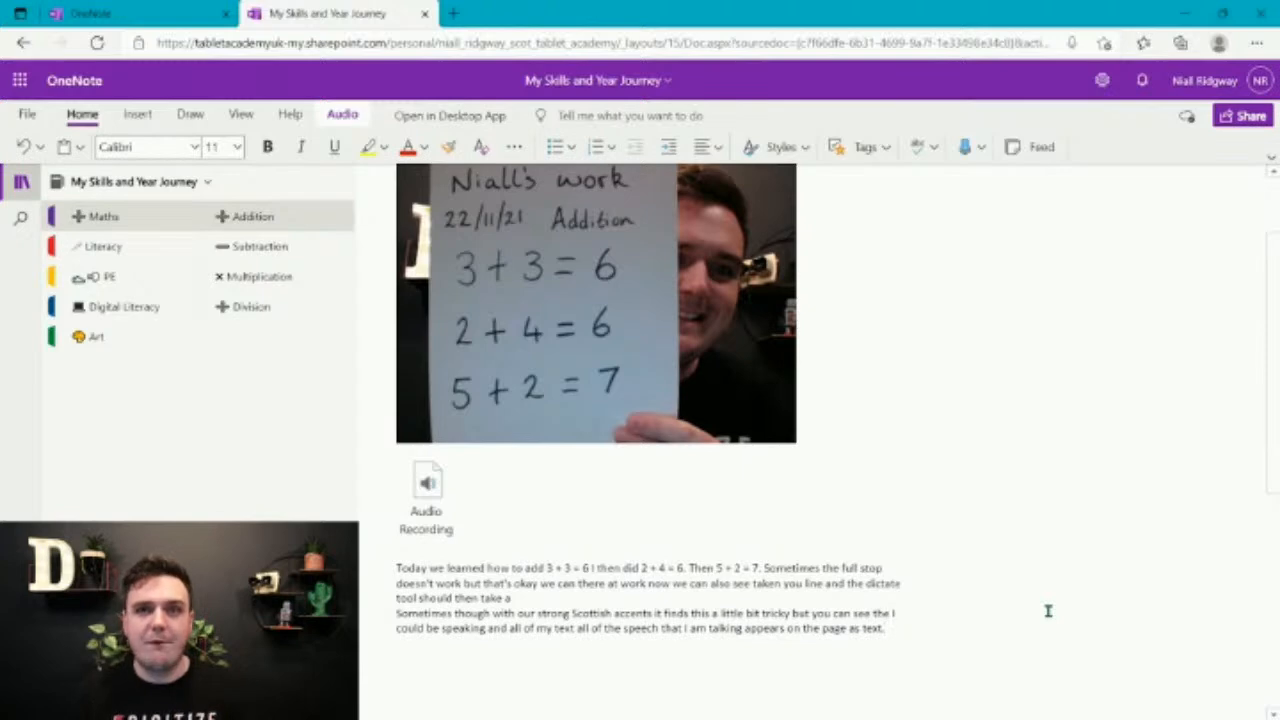
Step: Title the untitled page in the Literacy section "My first story" and start its body text
{"action": "left_click", "coordinate": [99, 252]}
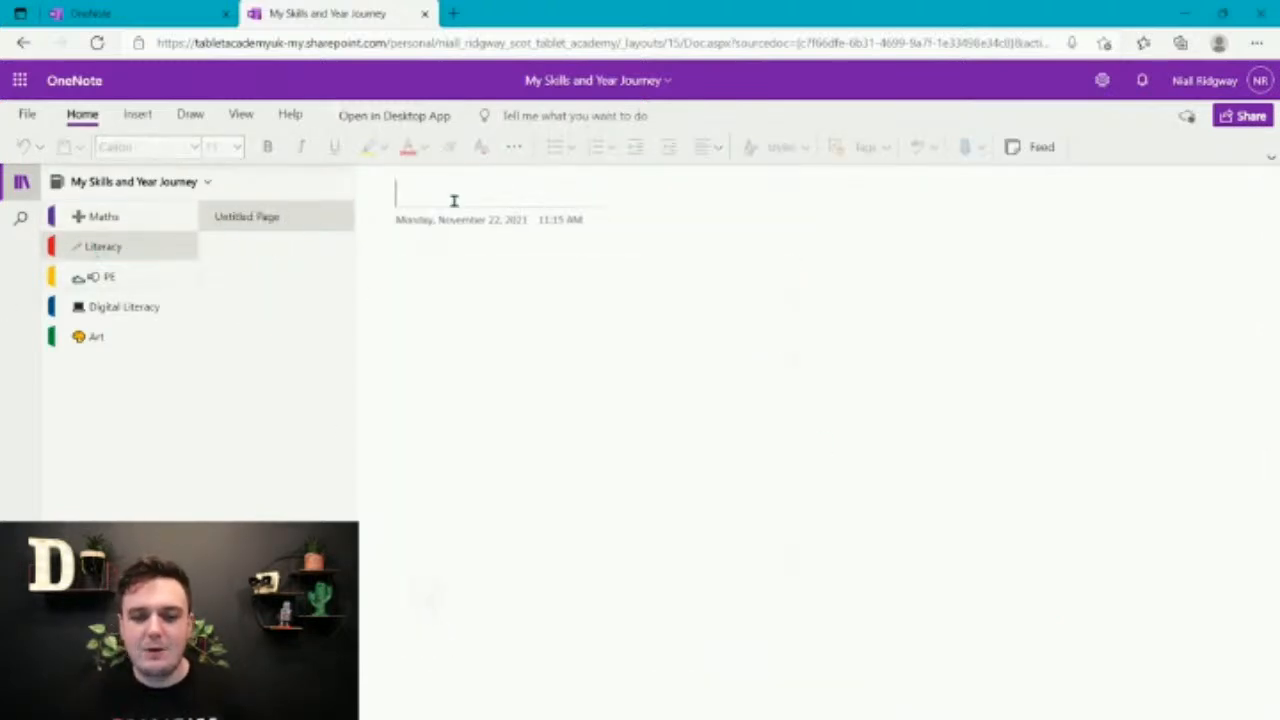
{"action": "type", "text": "My fi"}
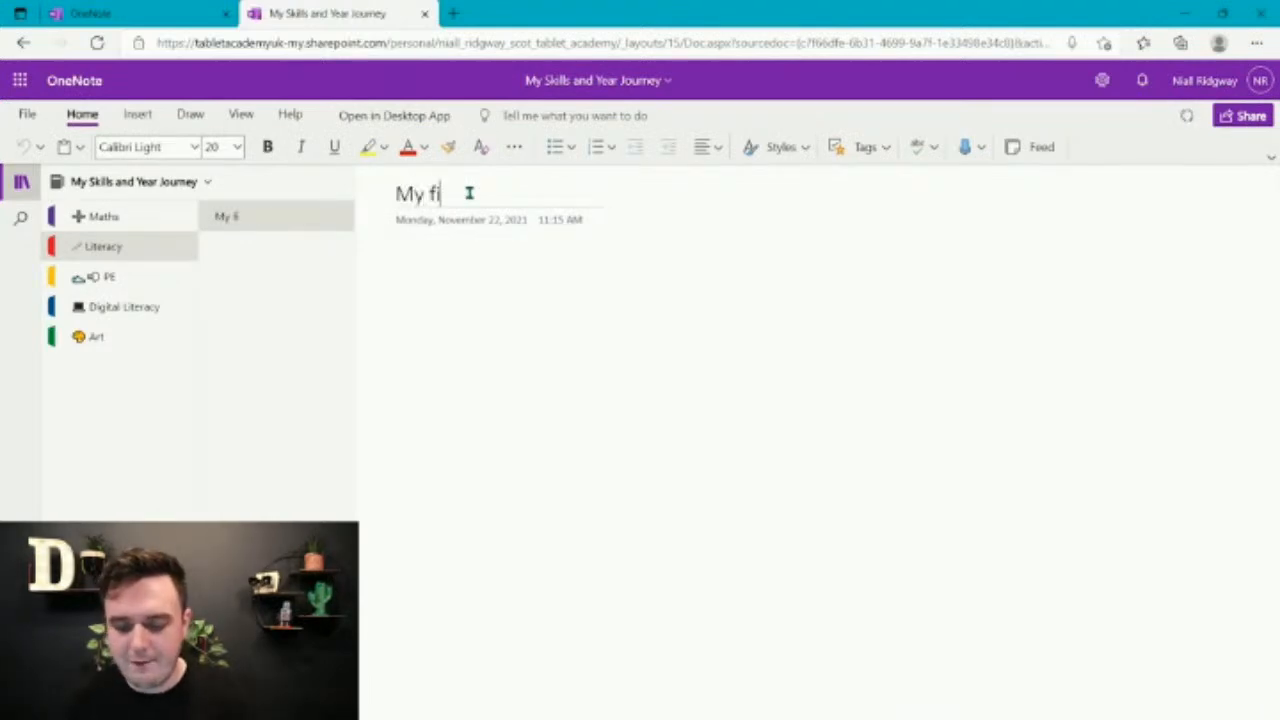
{"action": "type", "text": "rst story"}
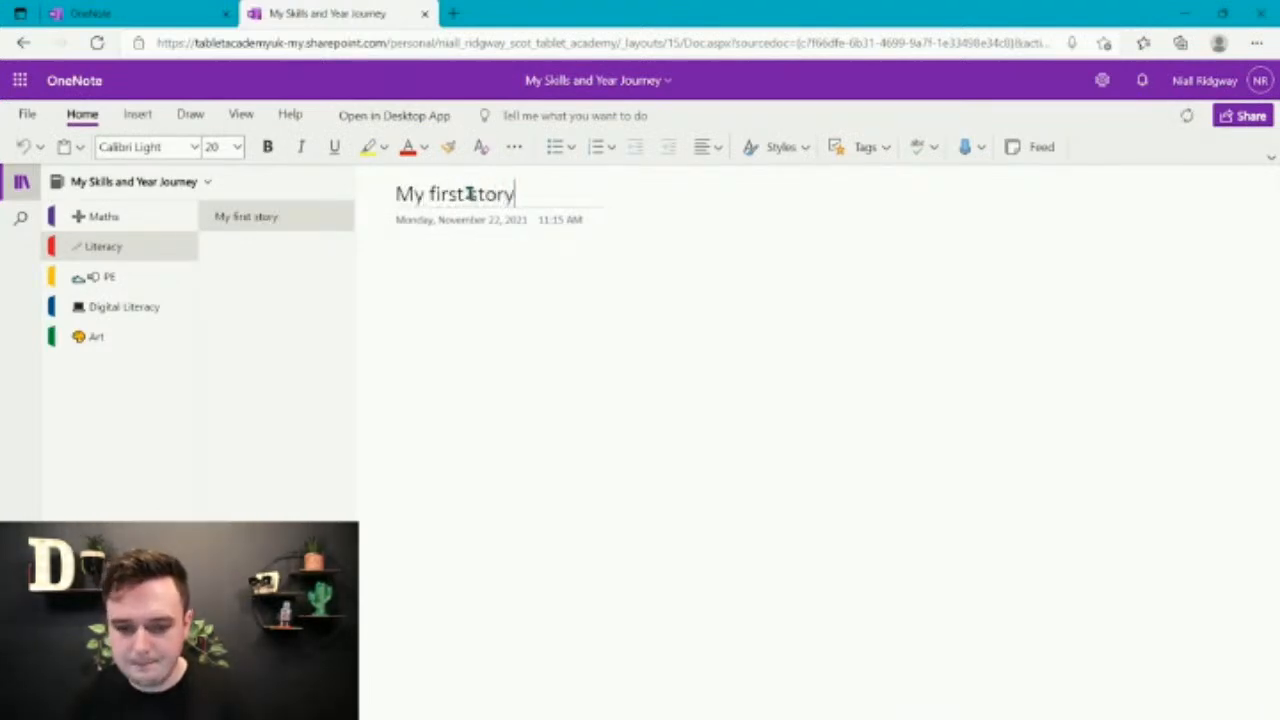
{"action": "key", "text": "Return"}
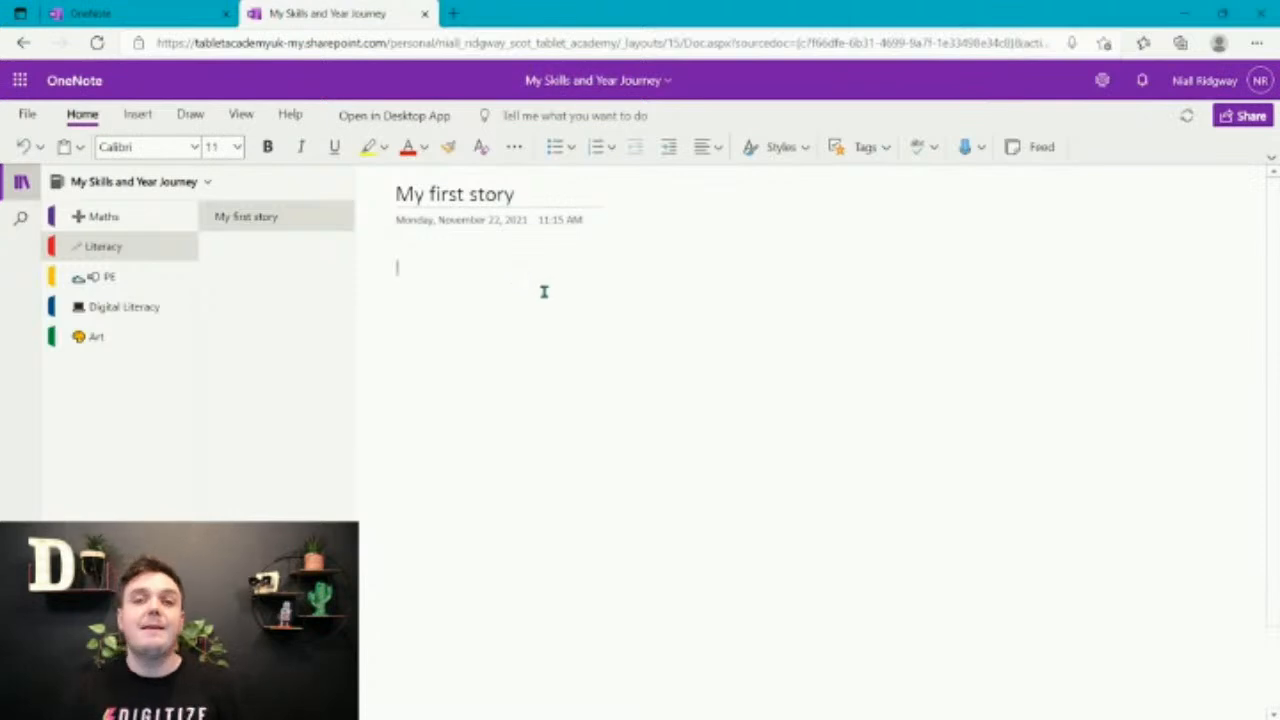
Step: Dictate a short story about a little bear named Nile who loved watermelons until the shops ran out and did not know what to do
{"action": "left_click", "coordinate": [968, 148]}
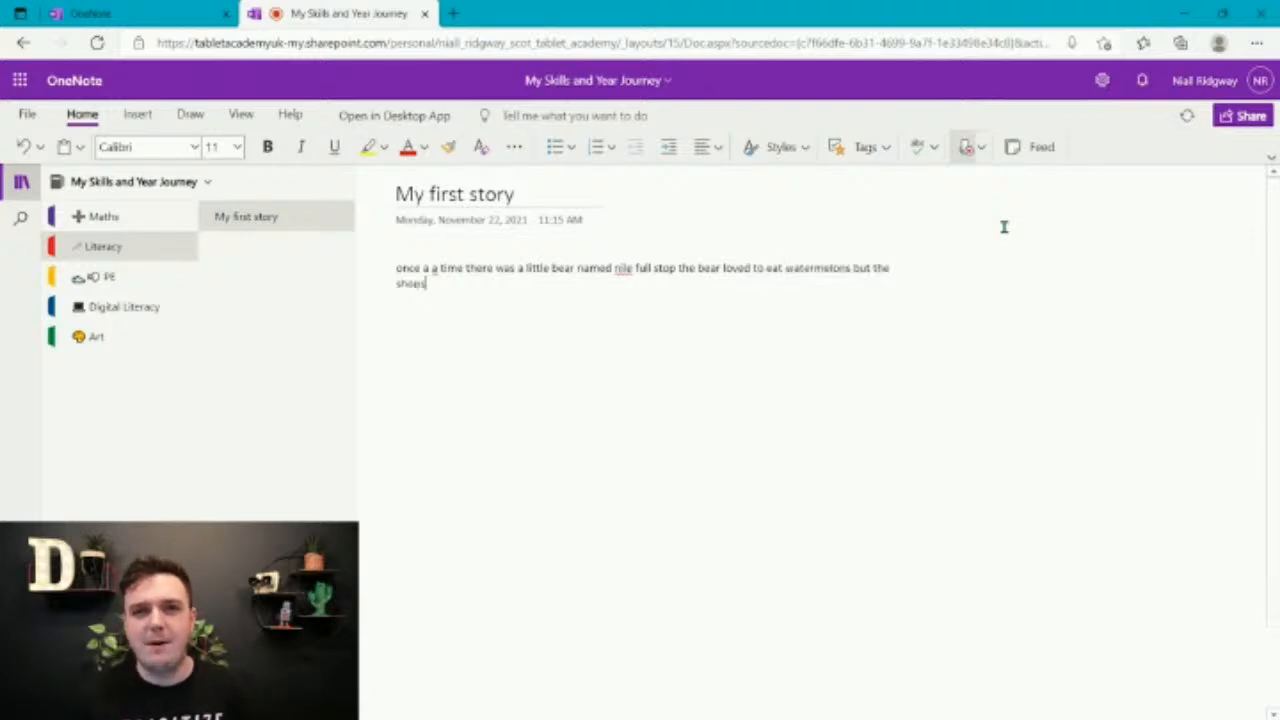
{"action": "type", "text": "watermelons full"}
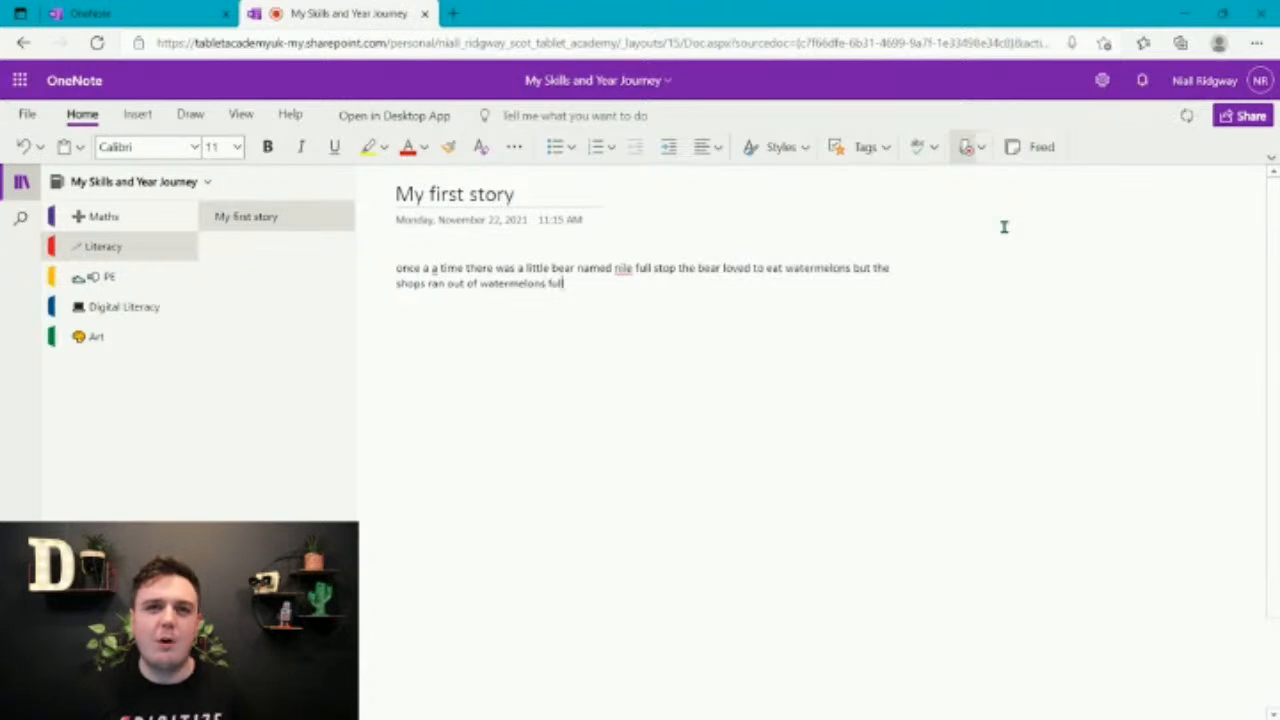
{"action": "type", "text": " stop the little bear did not know what to do"}
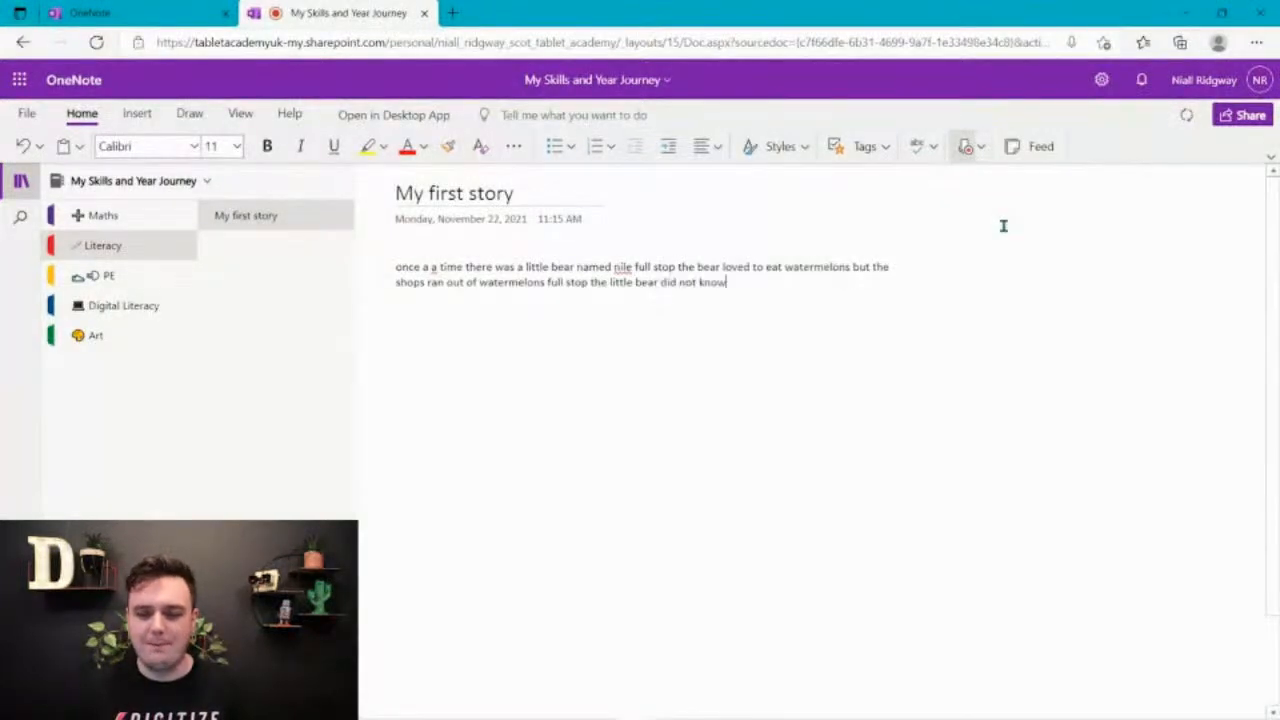
{"action": "left_click", "coordinate": [968, 147]}
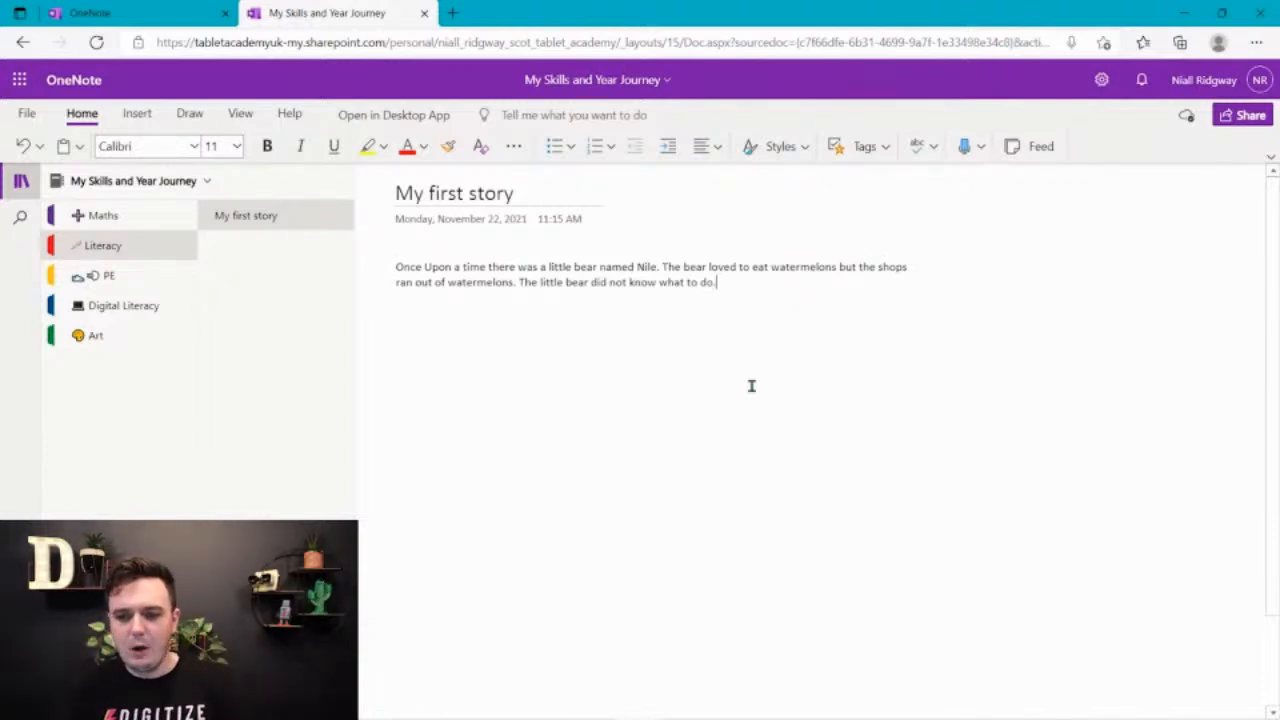
Step: Add blank lines below the story and set the dictation language to French (France)
{"action": "key", "text": "Return"}
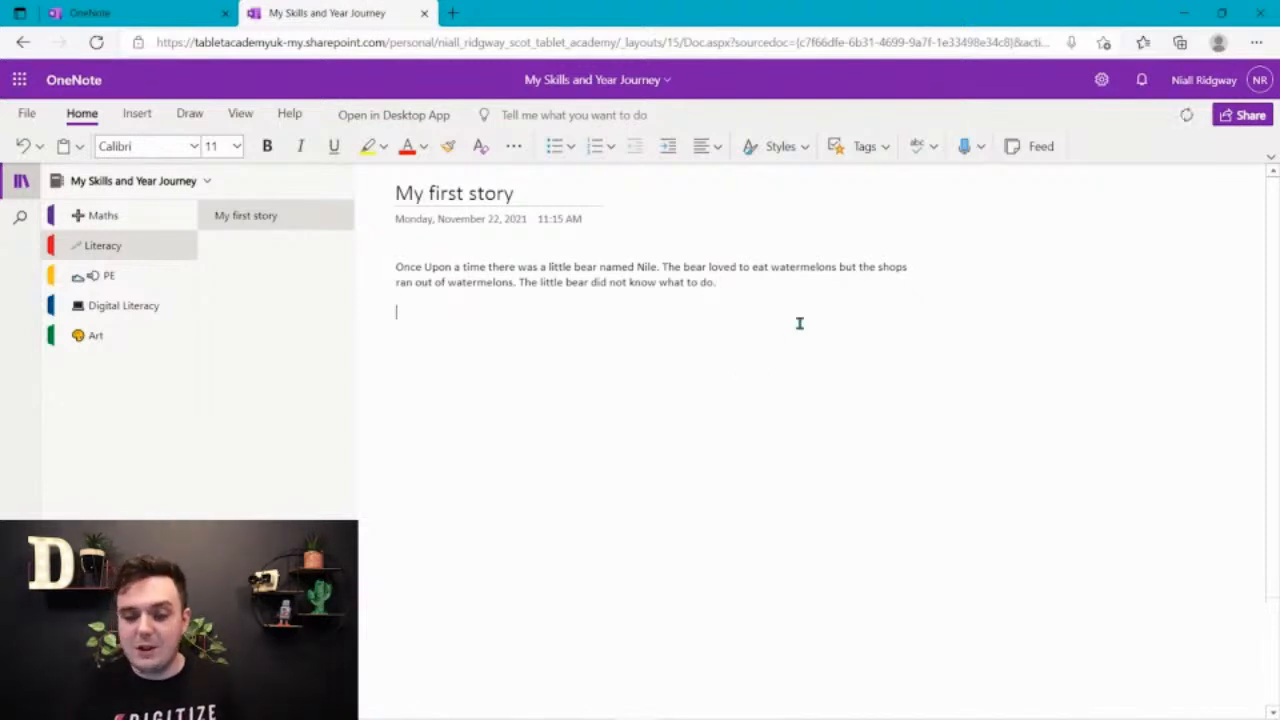
{"action": "left_click", "coordinate": [981, 146]}
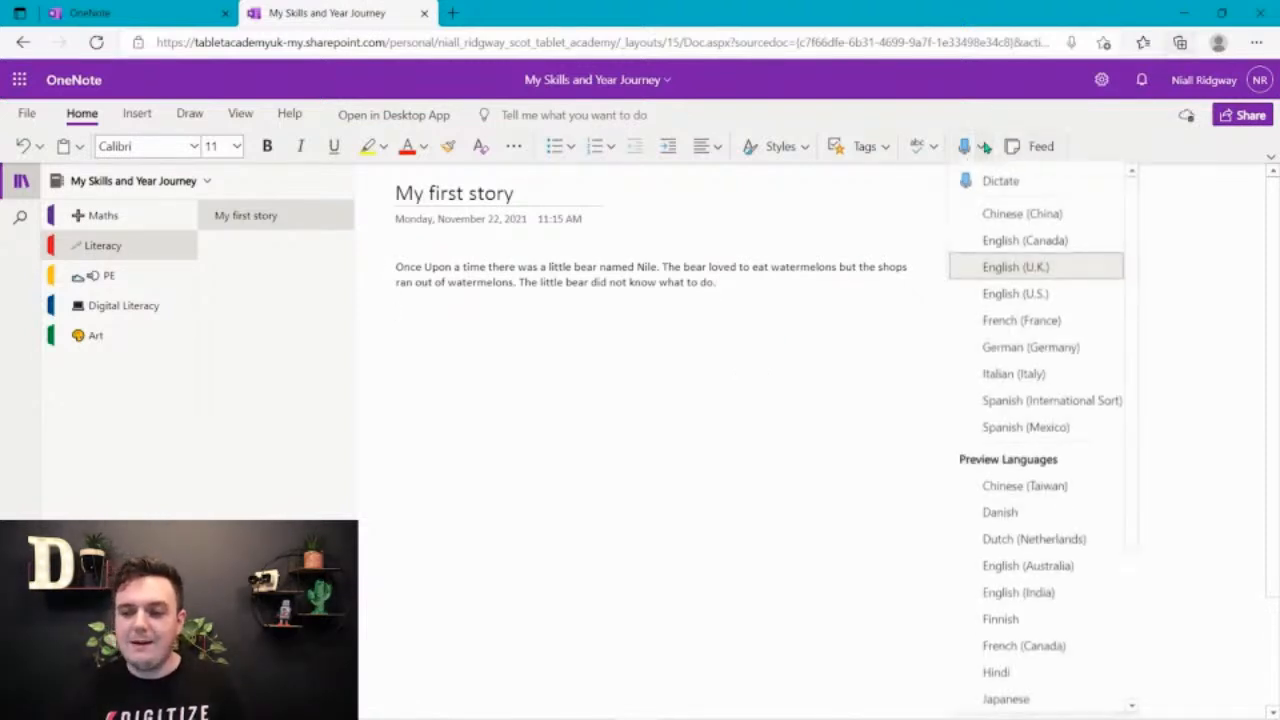
{"action": "left_click", "coordinate": [1086, 321]}
{"action": "key", "text": "Return"}
{"action": "key", "text": "Return"}
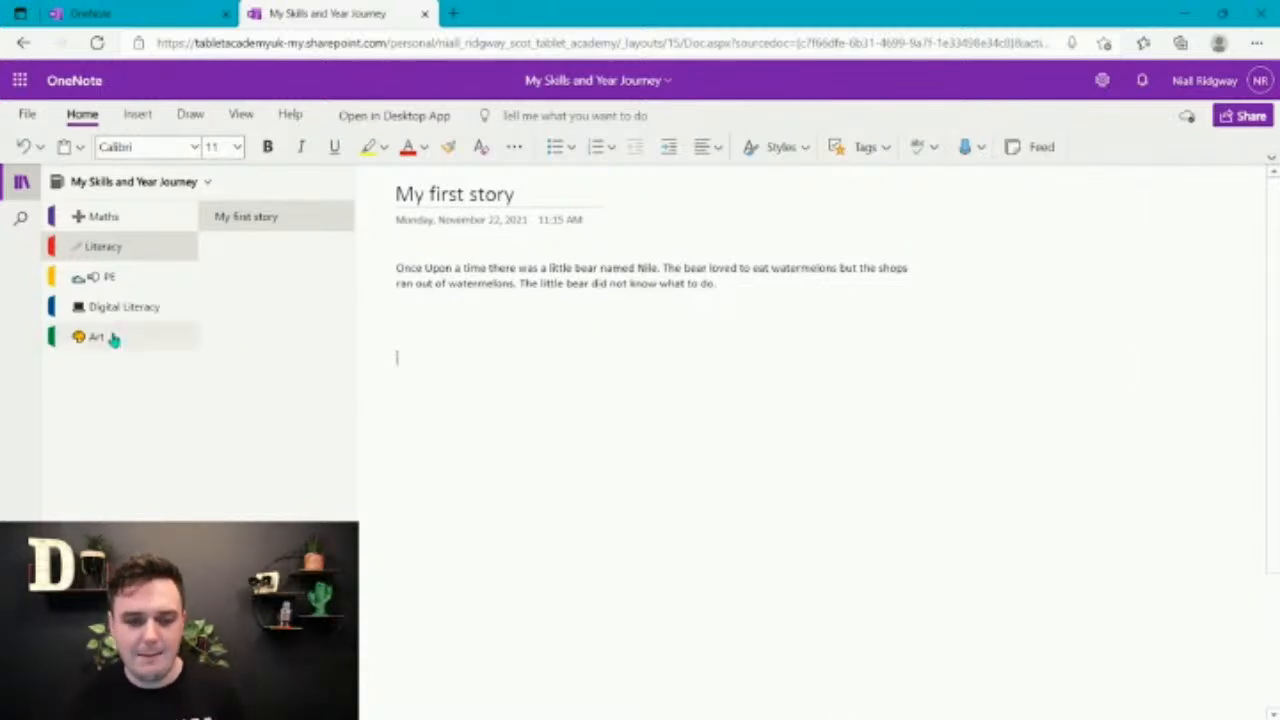
Step: Add a new section named "French" to the notebook and title its untitled page "French"
{"action": "right_click", "coordinate": [108, 338]}
{"action": "left_click", "coordinate": [209, 452]}
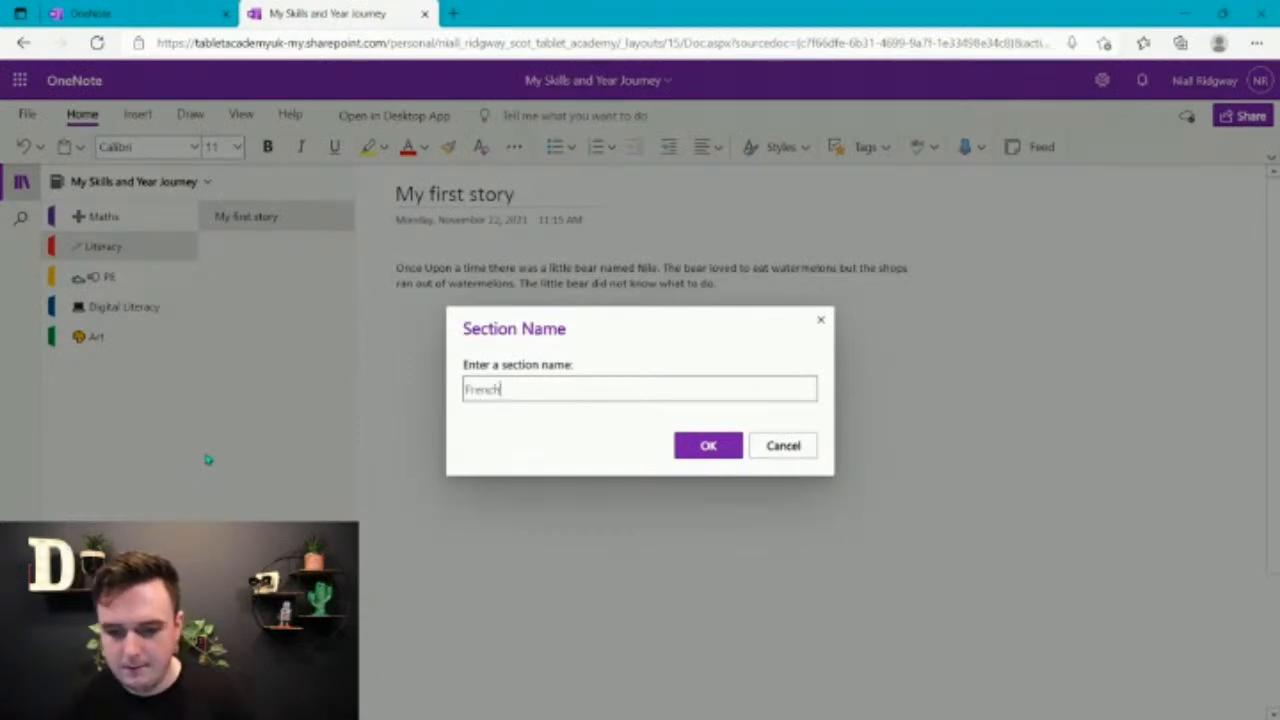
{"action": "type", "text": "French"}
{"action": "left_click", "coordinate": [720, 446]}
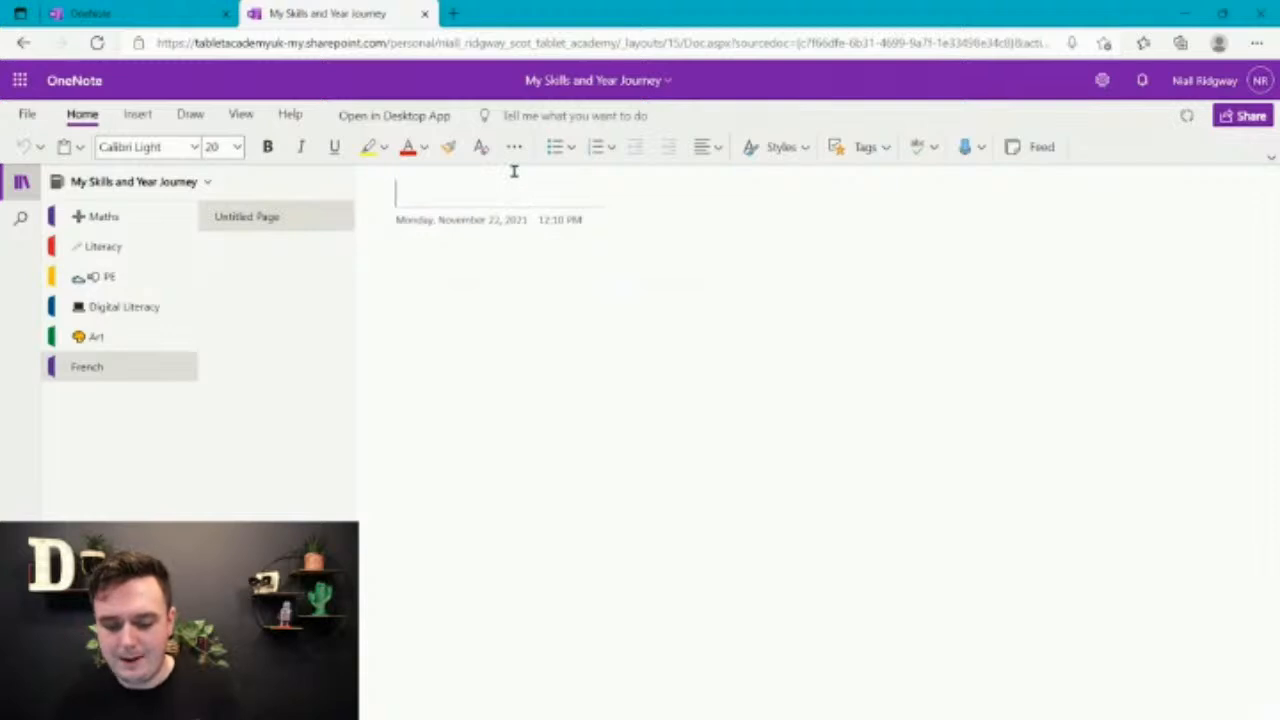
{"action": "type", "text": "French"}
{"action": "key", "text": "Return"}
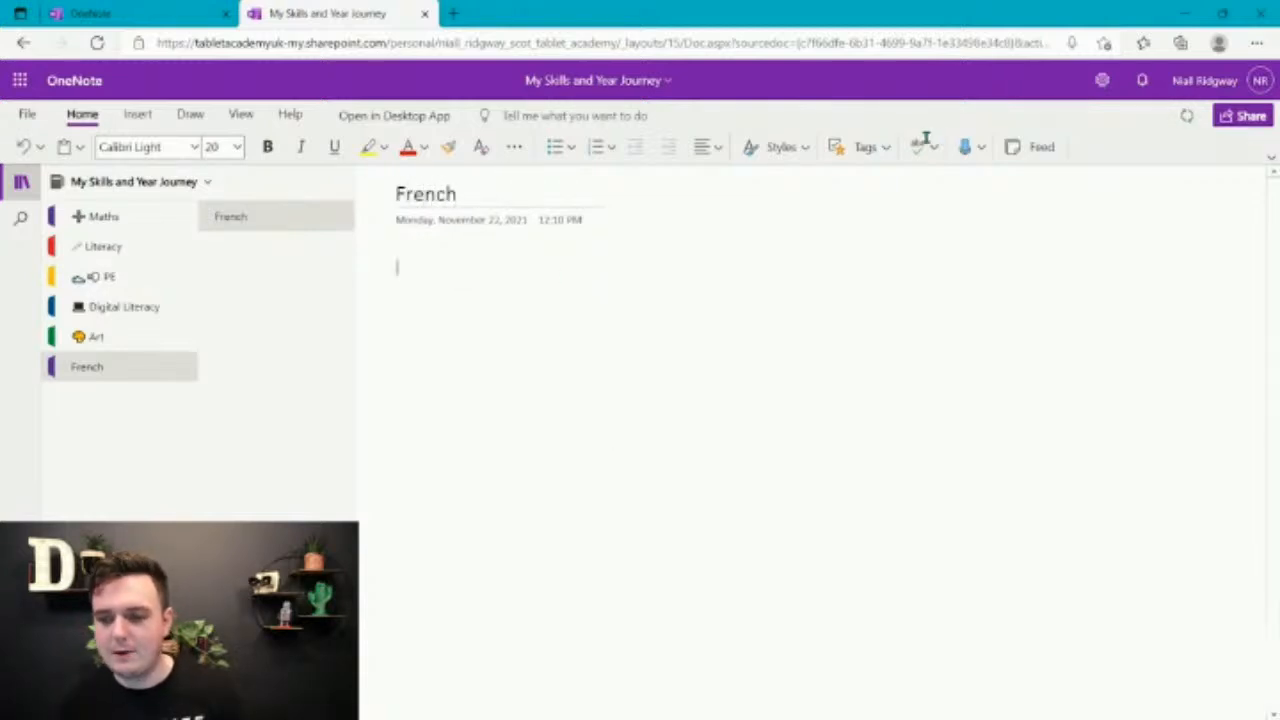
Step: Set the dictation language to French, dictate a self-introduction starting "Bonjour je m'appelle" and ending "j'habite en Écosse", and add a full stop
{"action": "left_click", "coordinate": [983, 148]}
{"action": "left_click", "coordinate": [1028, 323]}
{"action": "left_click", "coordinate": [965, 150]}
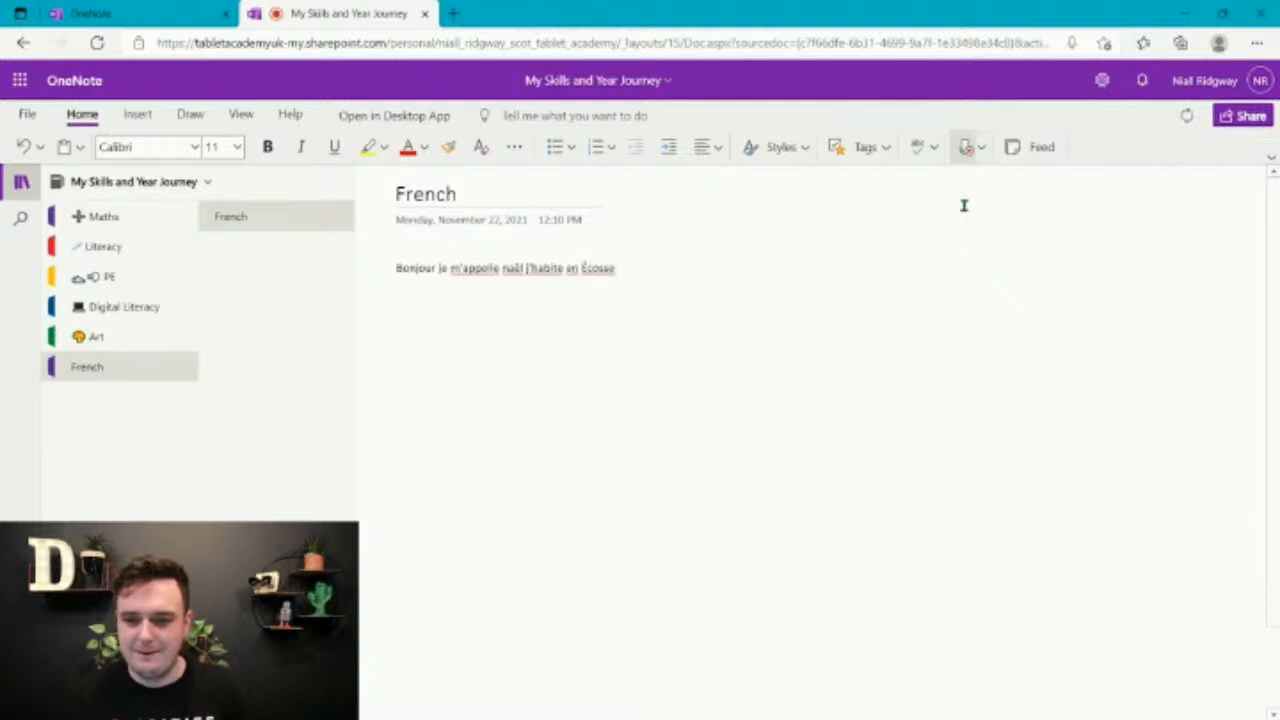
{"action": "left_click", "coordinate": [967, 146]}
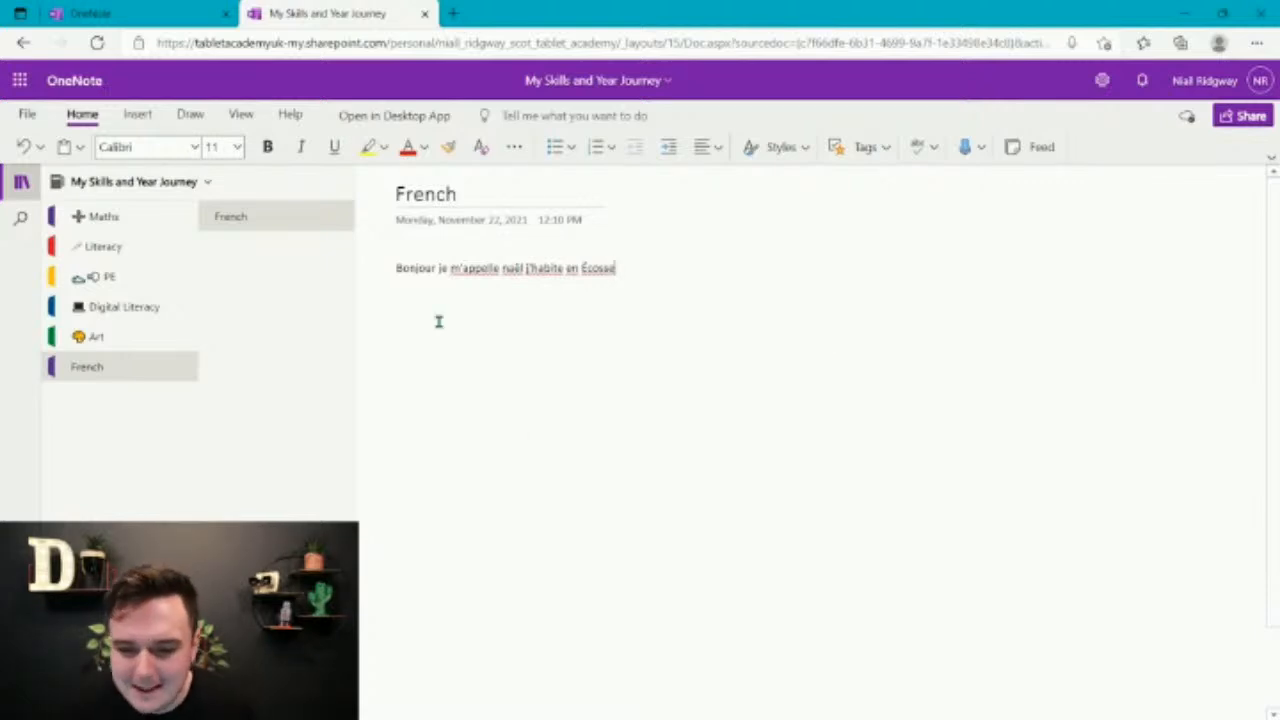
{"action": "type", "text": "."}
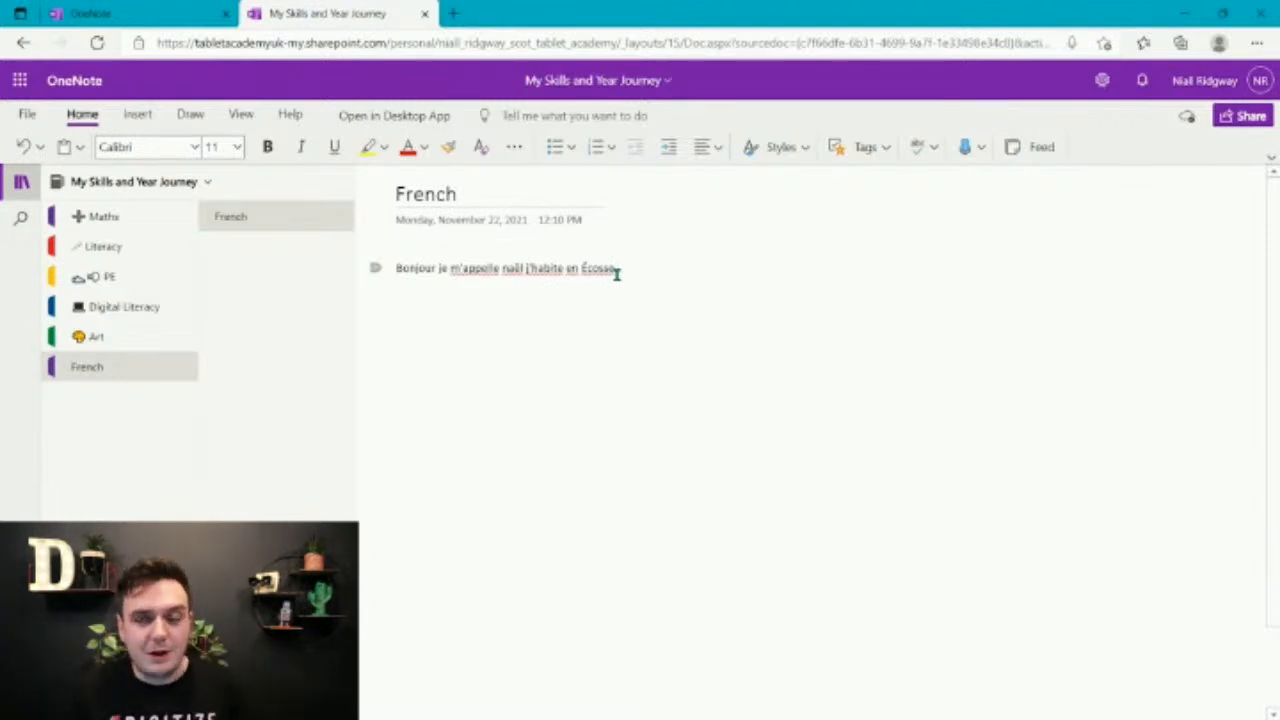
Step: Look at the recent notebooks list and the option for creating a notebook, and return to the My Skills and Year Journey notebook
{"action": "left_click", "coordinate": [90, 12]}
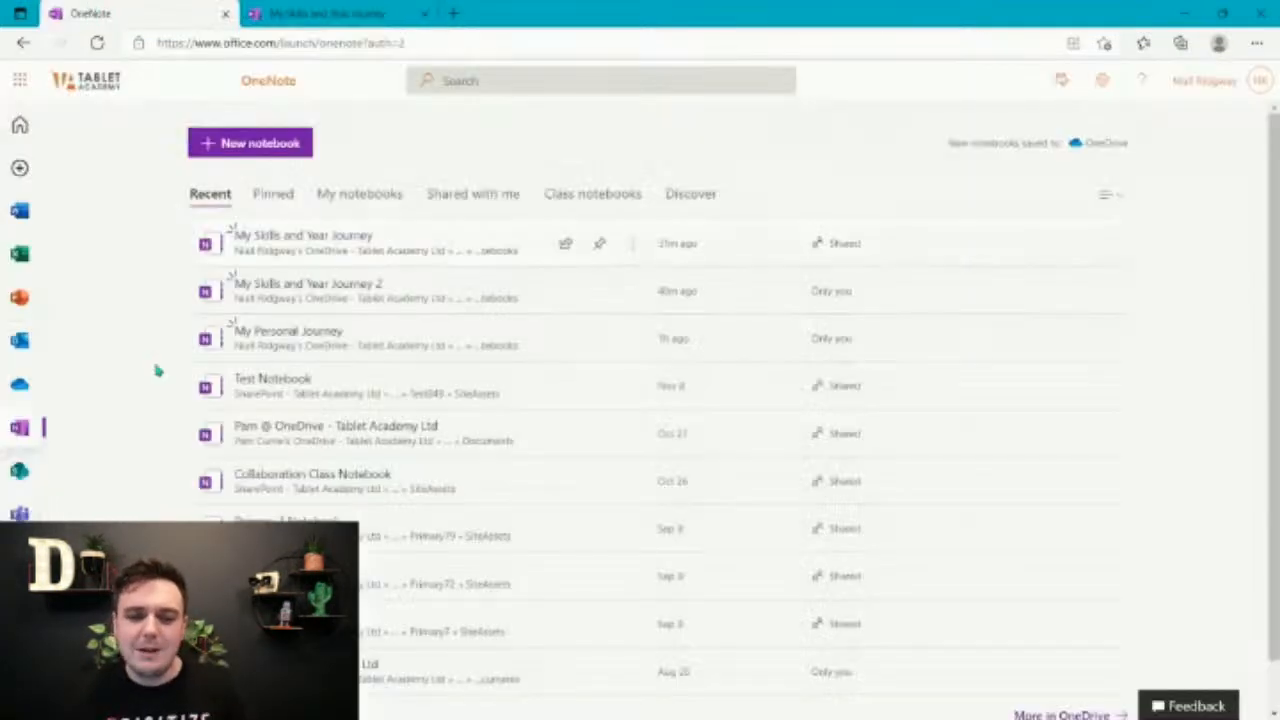
{"action": "left_click", "coordinate": [298, 146]}
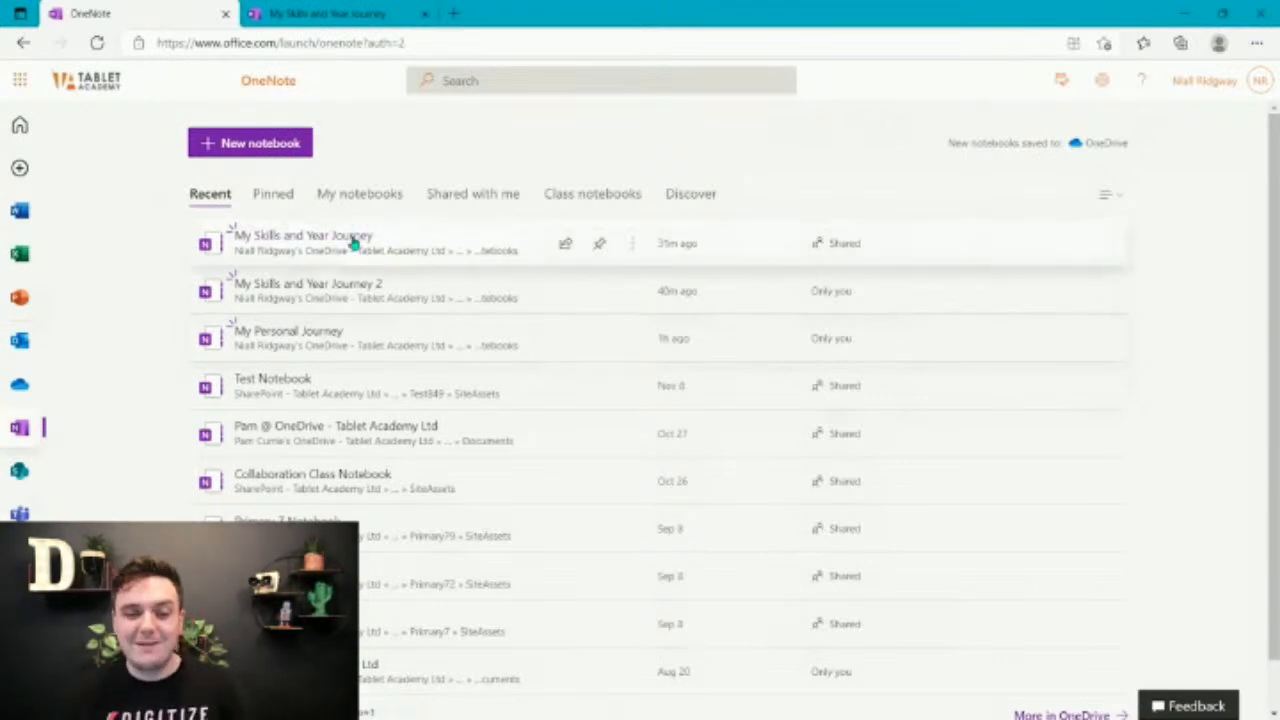
{"action": "left_click", "coordinate": [325, 13]}
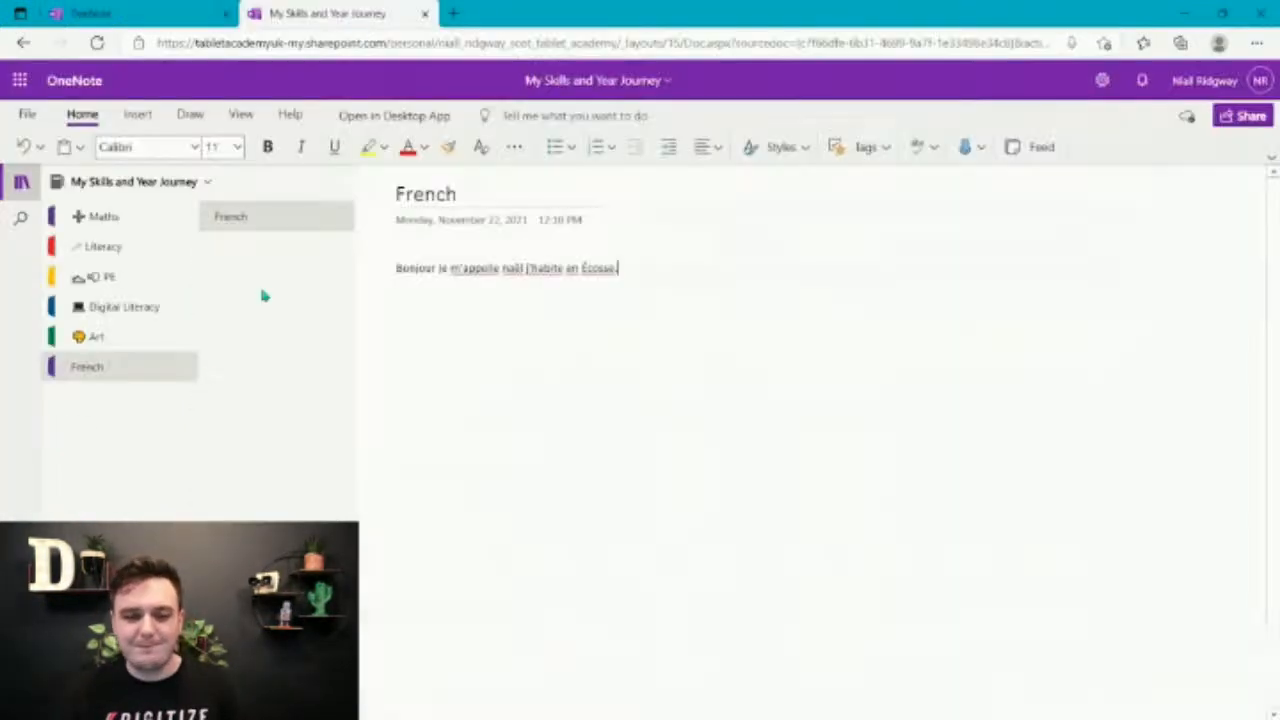
Step: Review the Addition page in Maths, the story page in Literacy and the French page, including the available insert options
{"action": "left_click", "coordinate": [133, 219]}
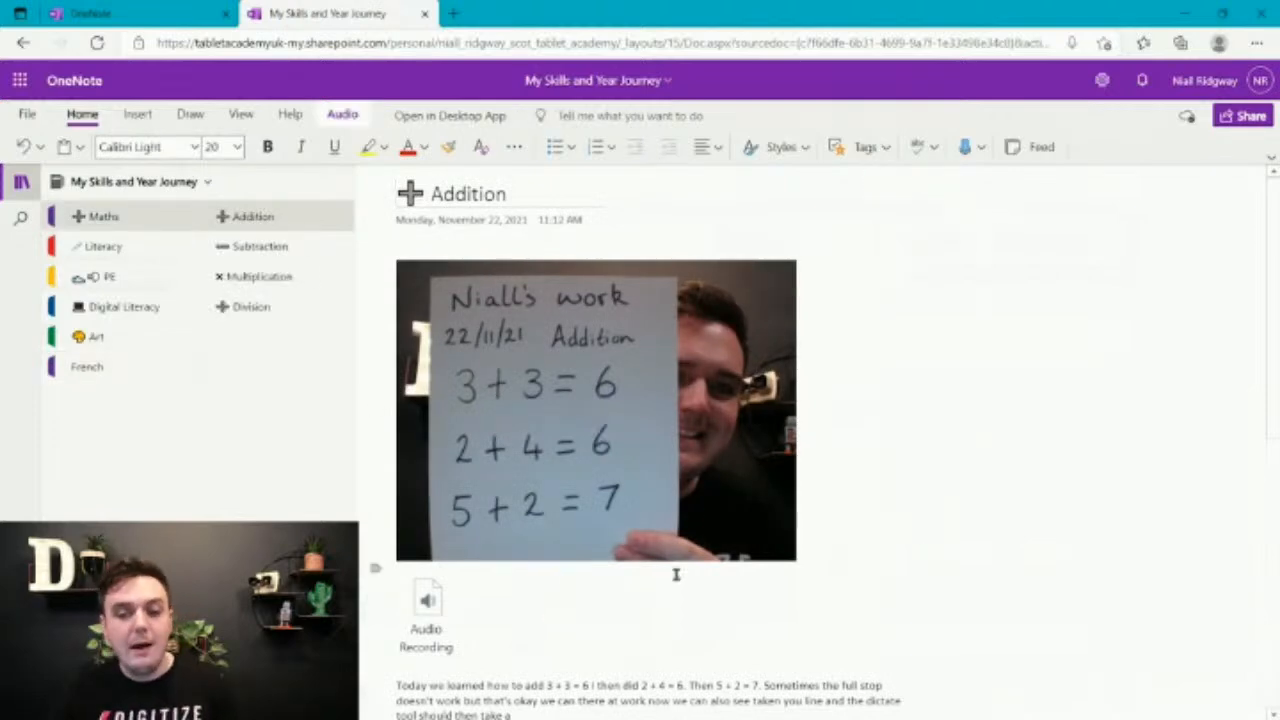
{"action": "scroll", "coordinate": [473, 574], "scroll_direction": "down", "scroll_amount": 1}
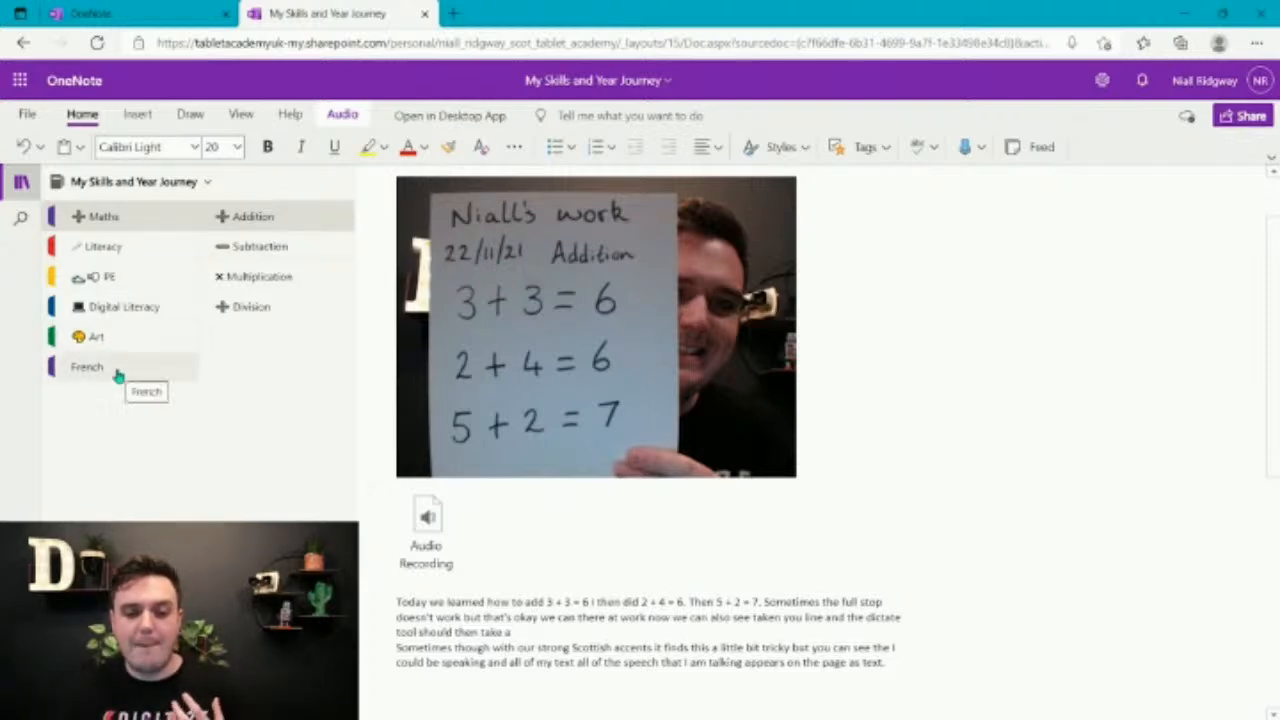
{"action": "left_click", "coordinate": [136, 252]}
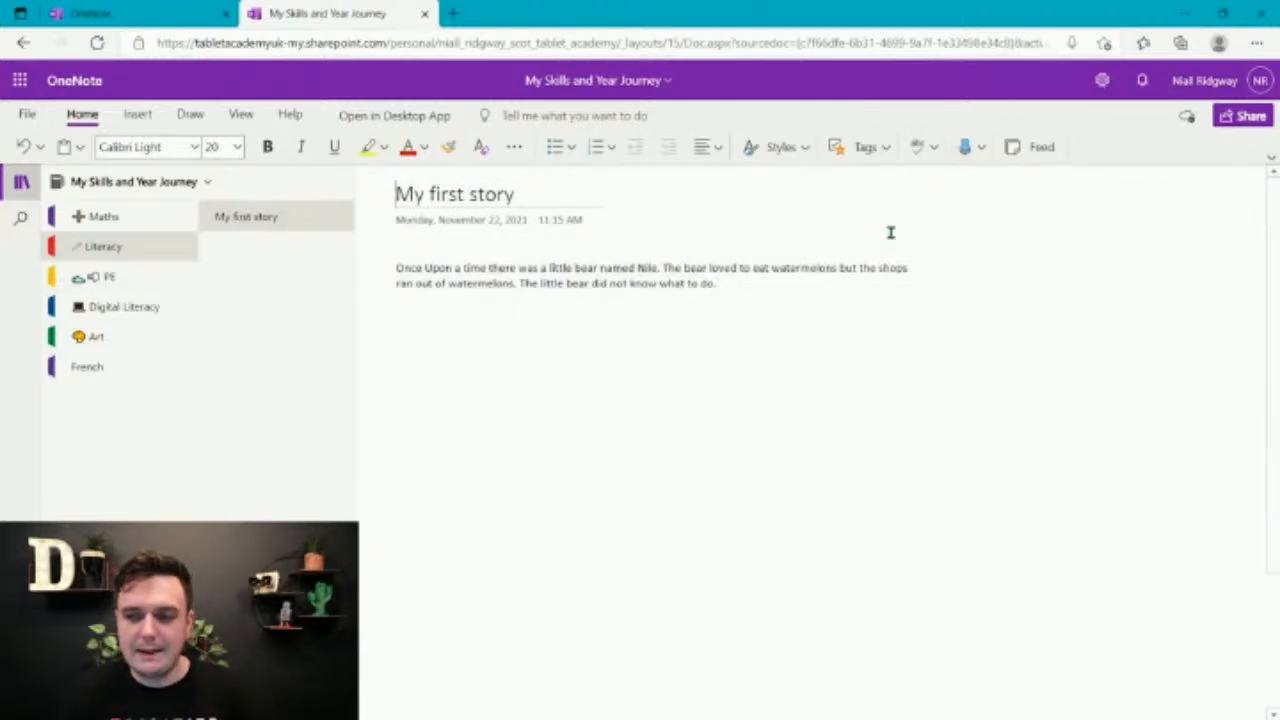
{"action": "left_click", "coordinate": [80, 368]}
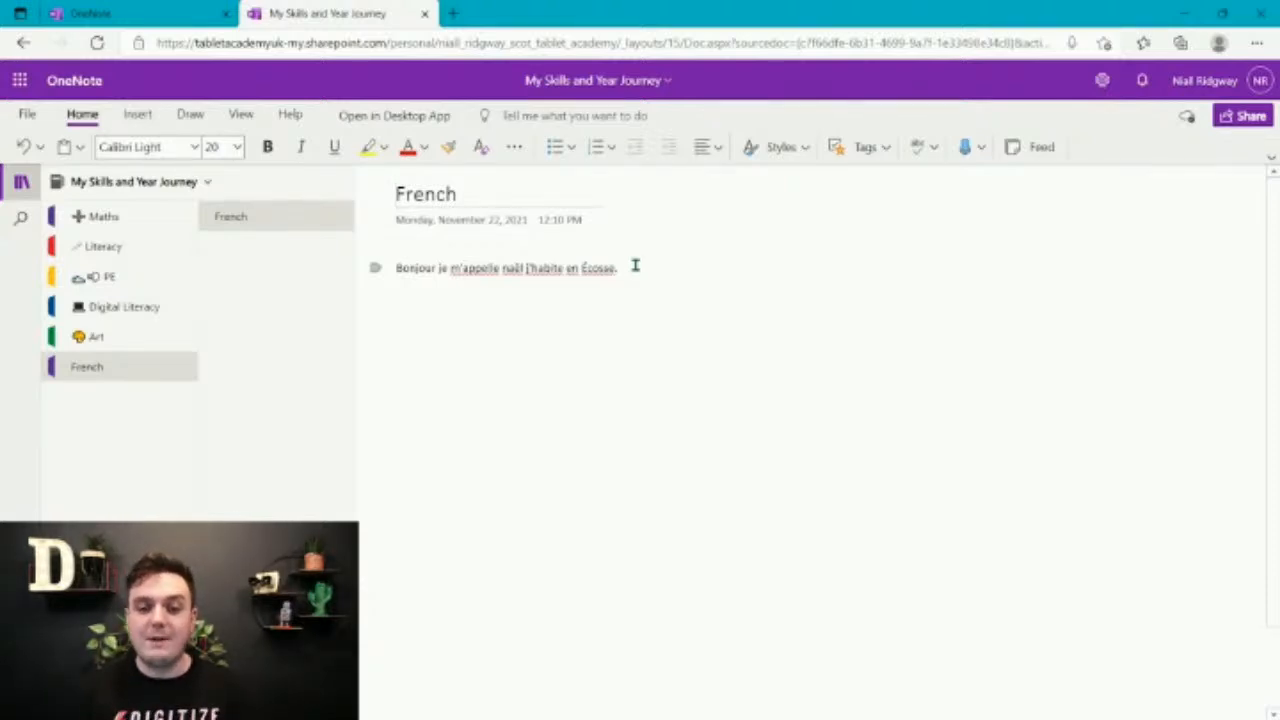
{"action": "left_click", "coordinate": [137, 115]}
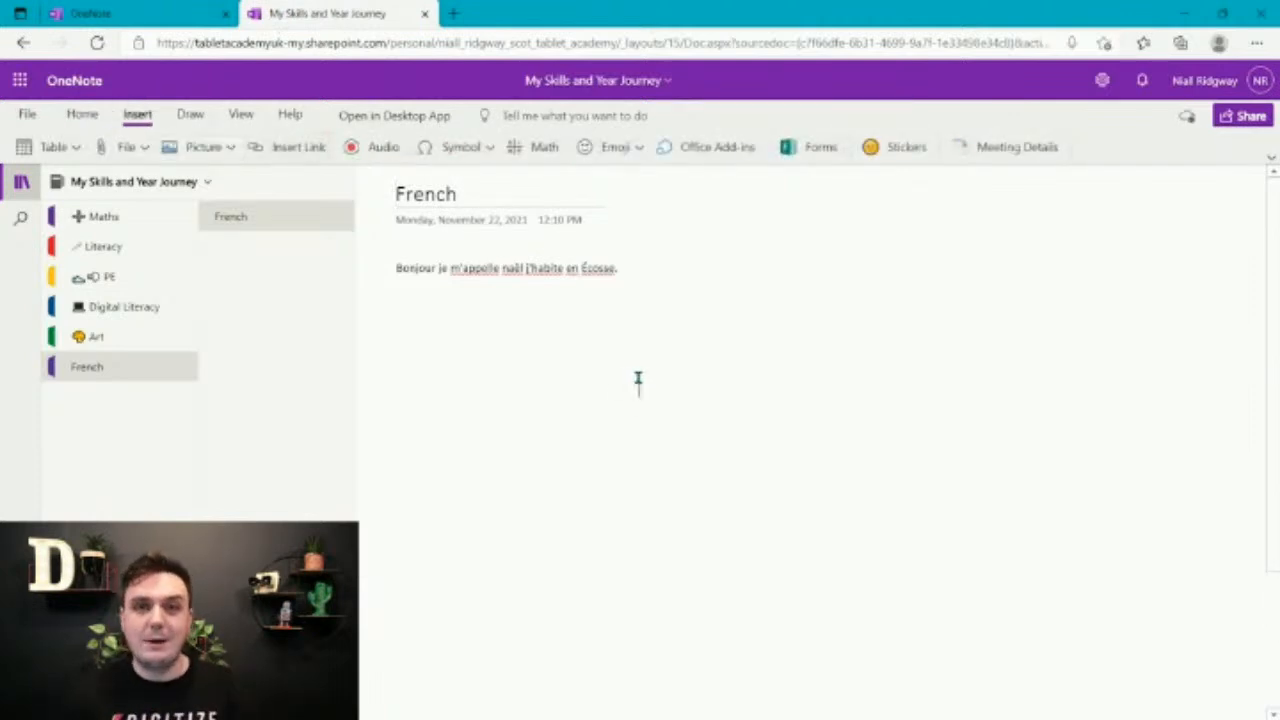
{"action": "left_click", "coordinate": [172, 252]}
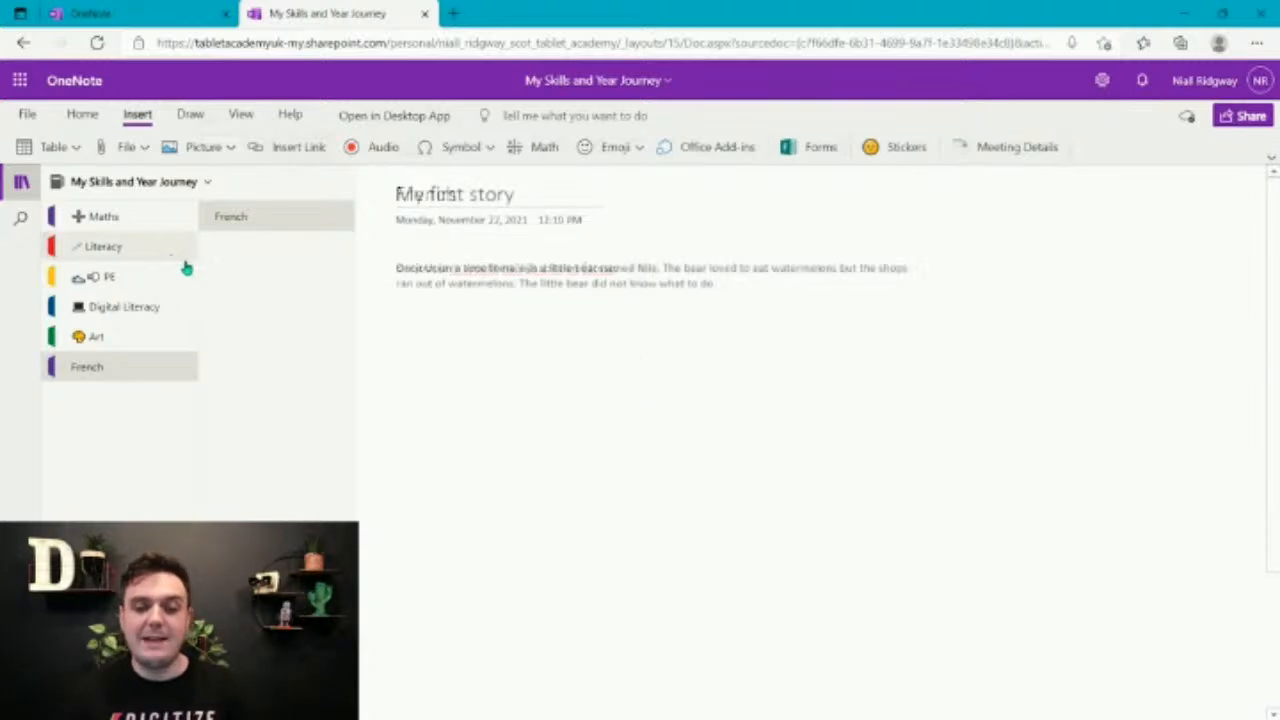
{"action": "left_click", "coordinate": [148, 378]}
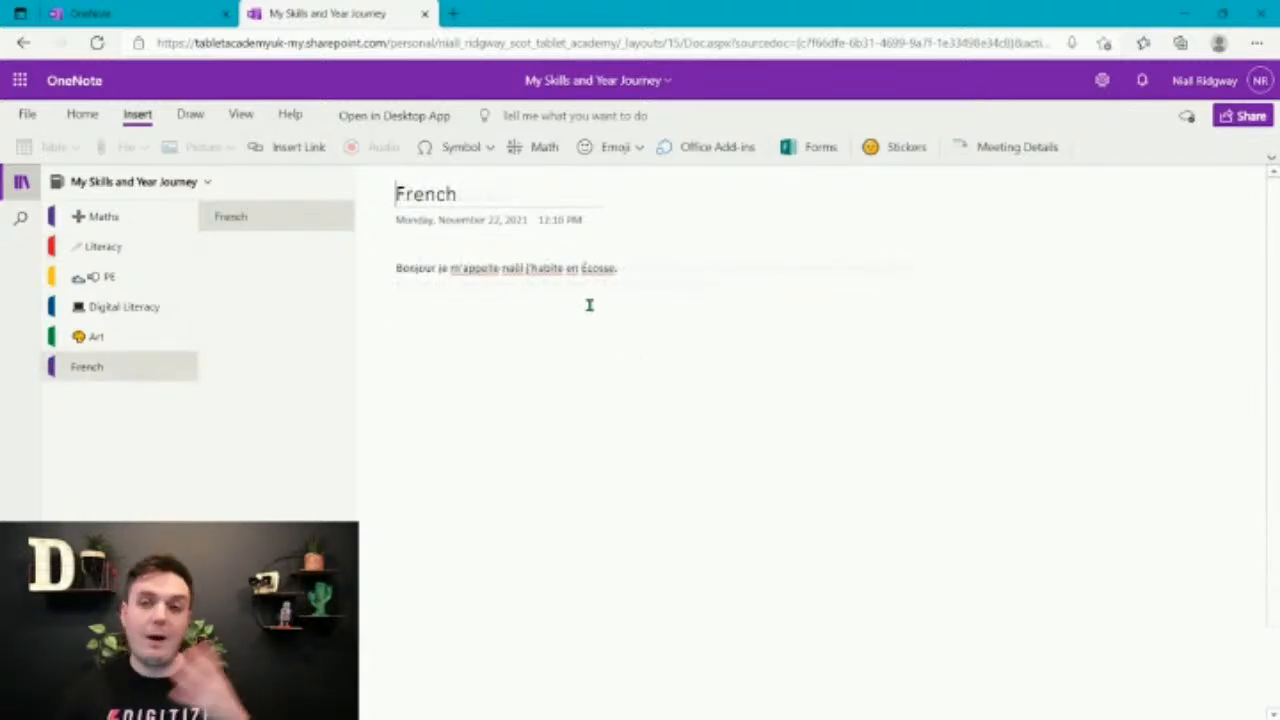